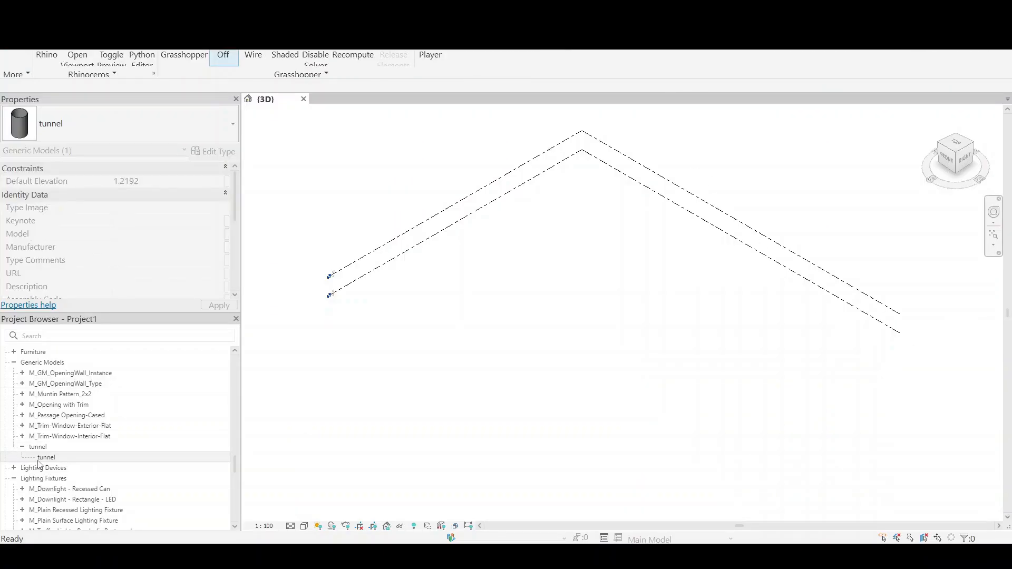
# Place one instance of the tunnel generic model family in the 3D view, in front of the level lines
pyautogui.click(40, 460)
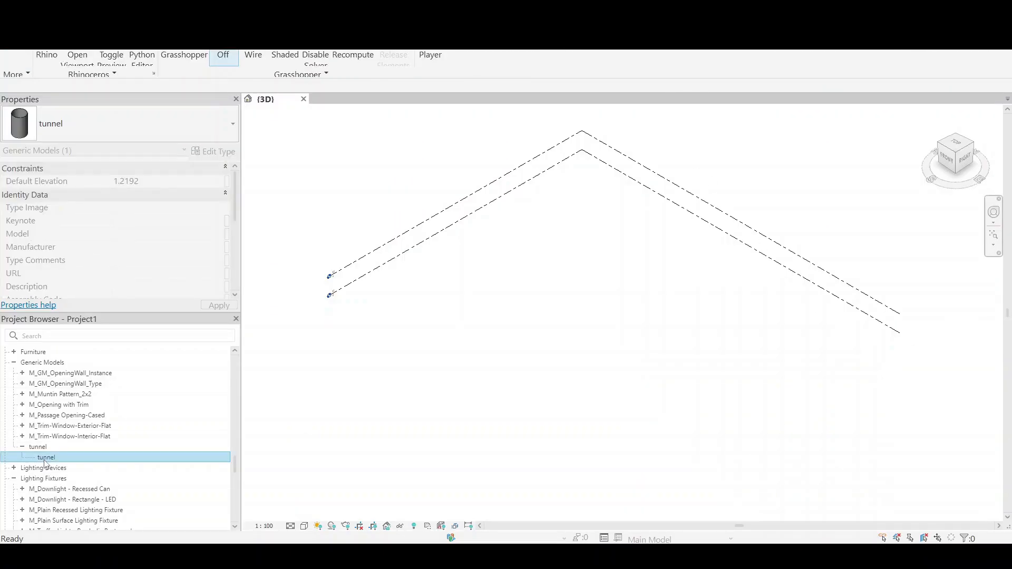
pyautogui.moveTo(45, 463); pyautogui.dragTo(495, 321)
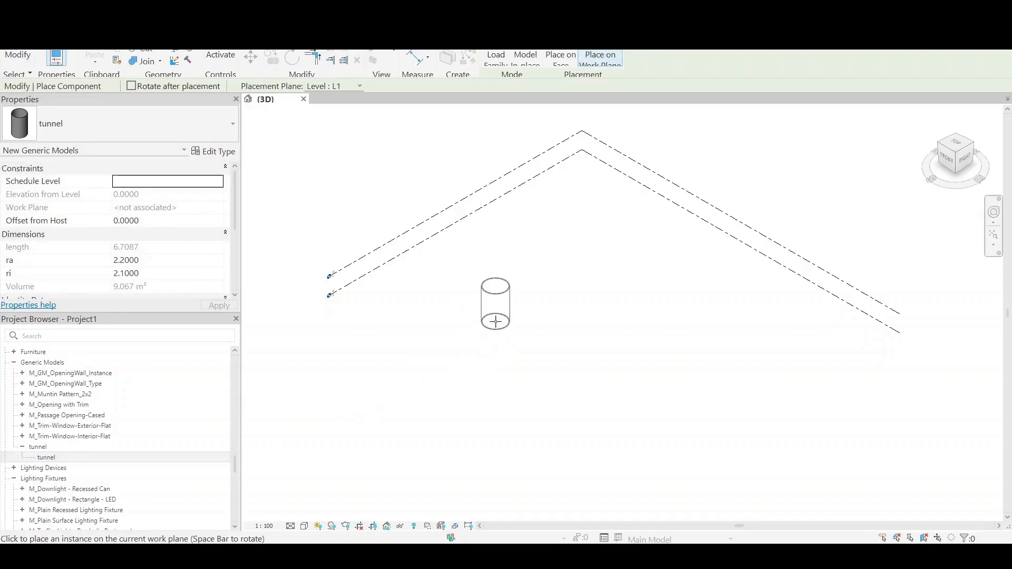
pyautogui.click(495, 321)
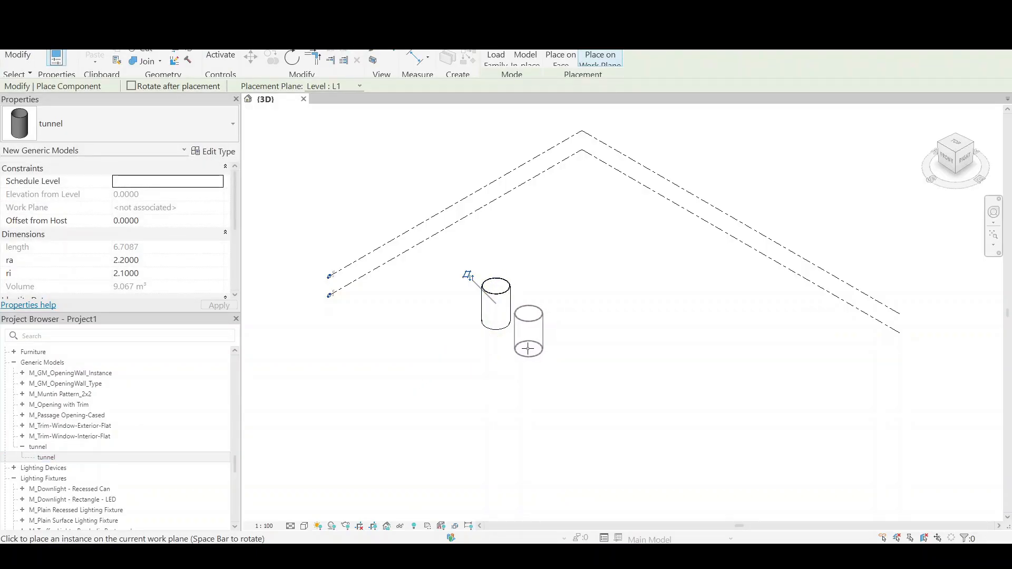
pyautogui.press('Escape')
pyautogui.press('Escape')
# Open the placed tunnel's family for editing and review its hollow cylinder and family types
pyautogui.click(504, 319)
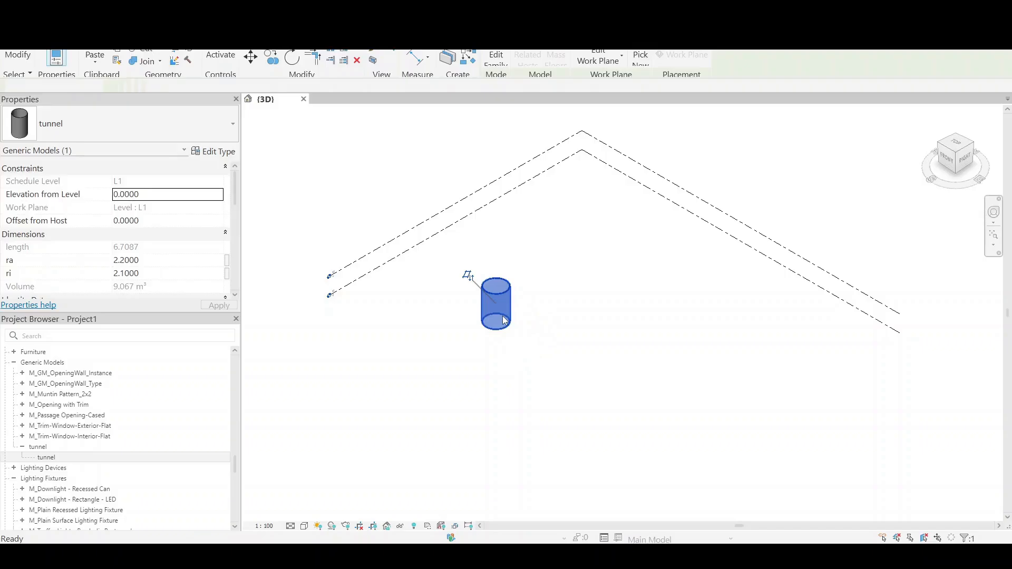
pyautogui.doubleClick(504, 320)
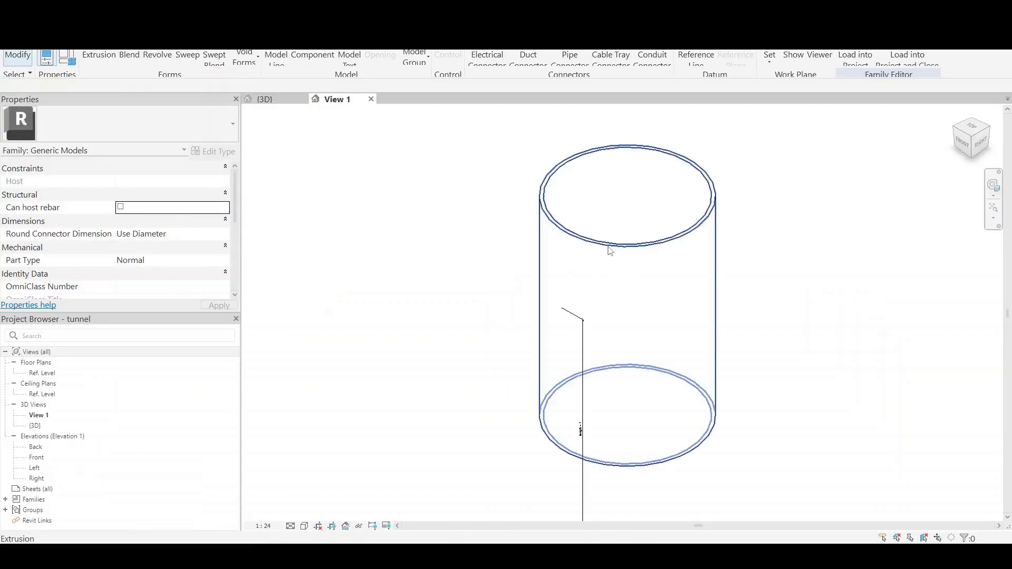
pyautogui.scroll(3, 648, 240)
pyautogui.scroll(-3, 603, 233)
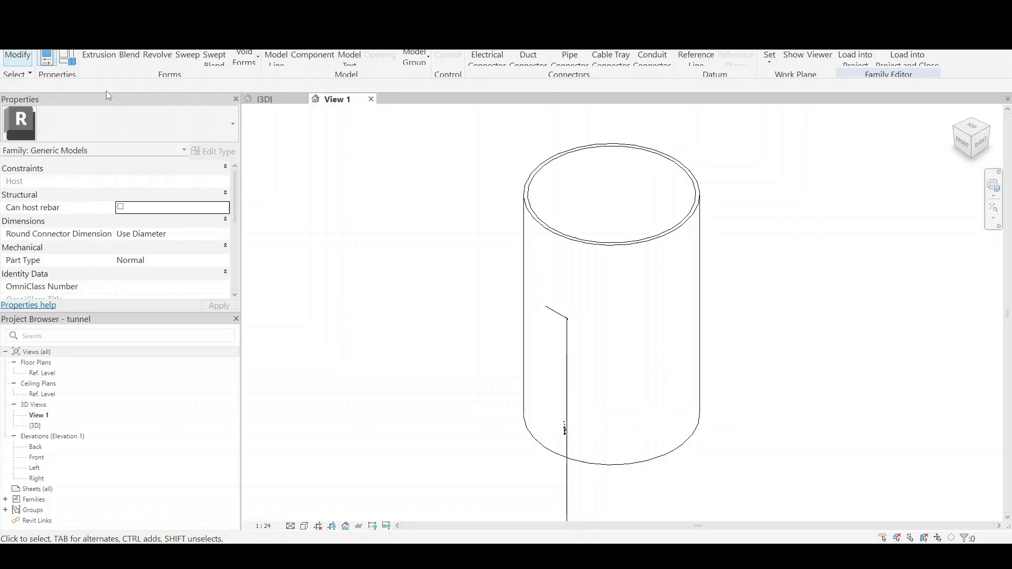
pyautogui.click(67, 58)
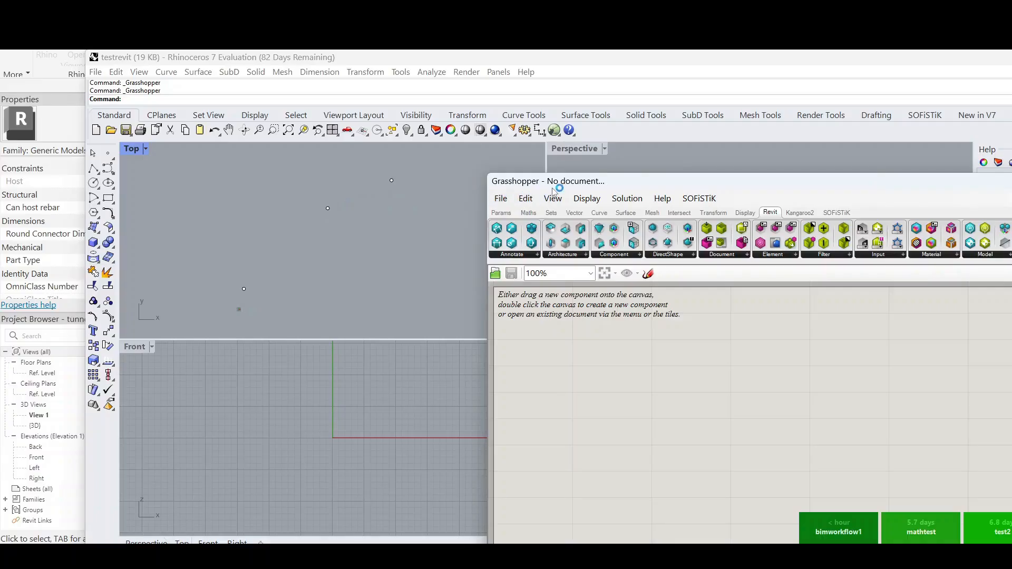
# Switch to Grasshopper and open the bimworkflow1 definition
pyautogui.moveTo(553, 181); pyautogui.dragTo(366, 81)
pyautogui.click(309, 92)
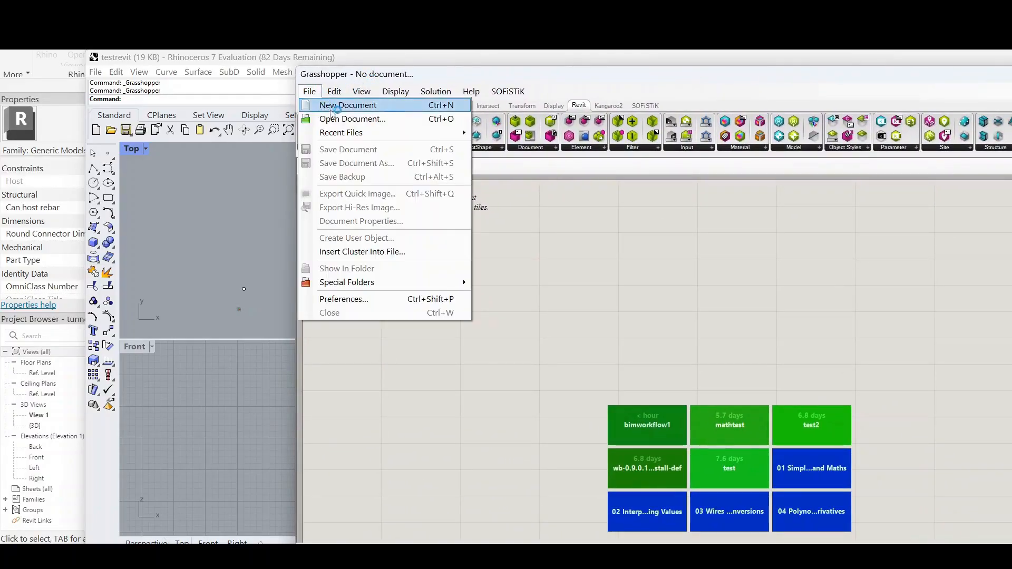
pyautogui.click(360, 122)
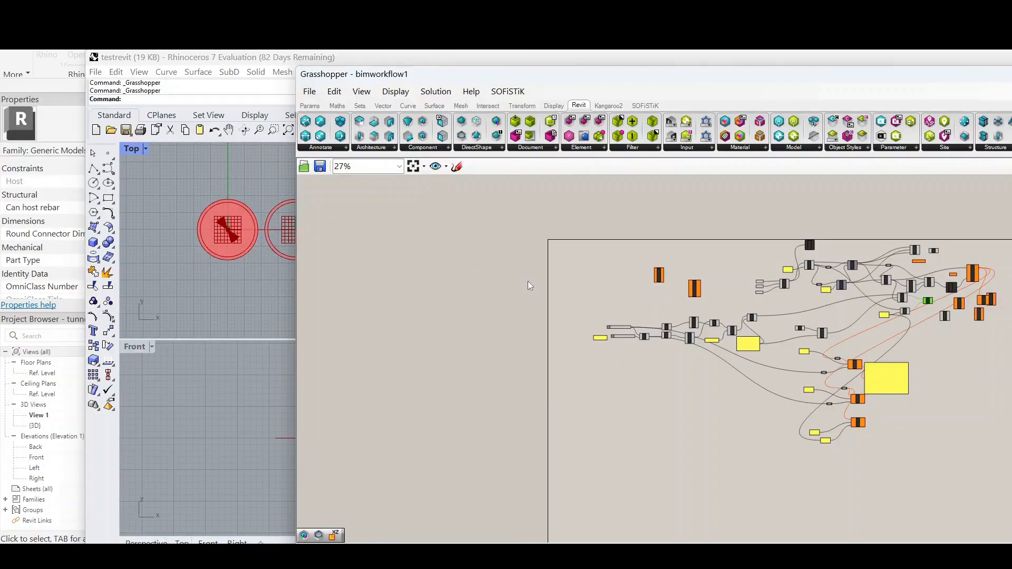
# Set the tunnel thickness number slider to 0.775
pyautogui.scroll(5, 617, 348)
pyautogui.click(640, 282)
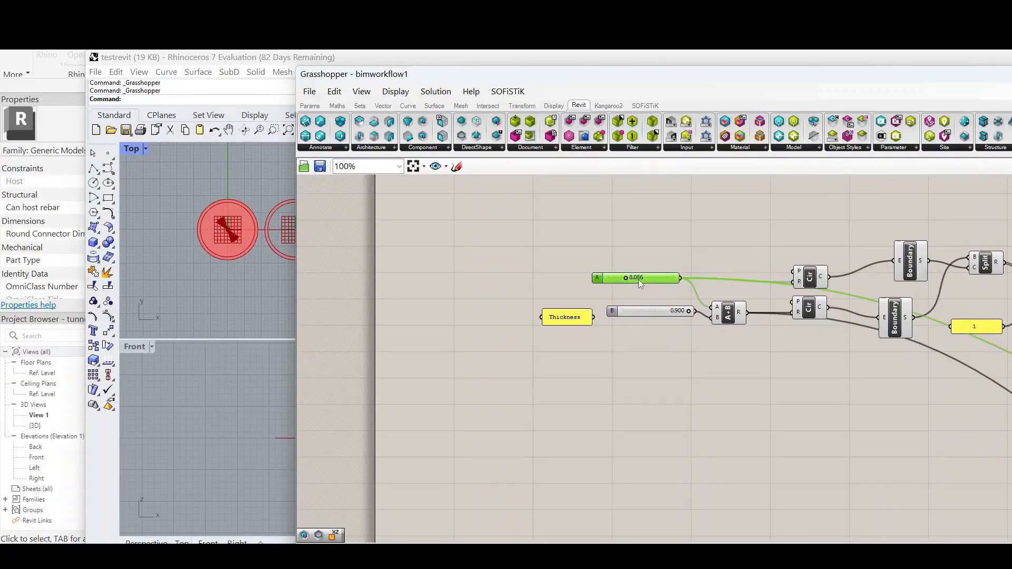
pyautogui.scroll(2, 639, 281)
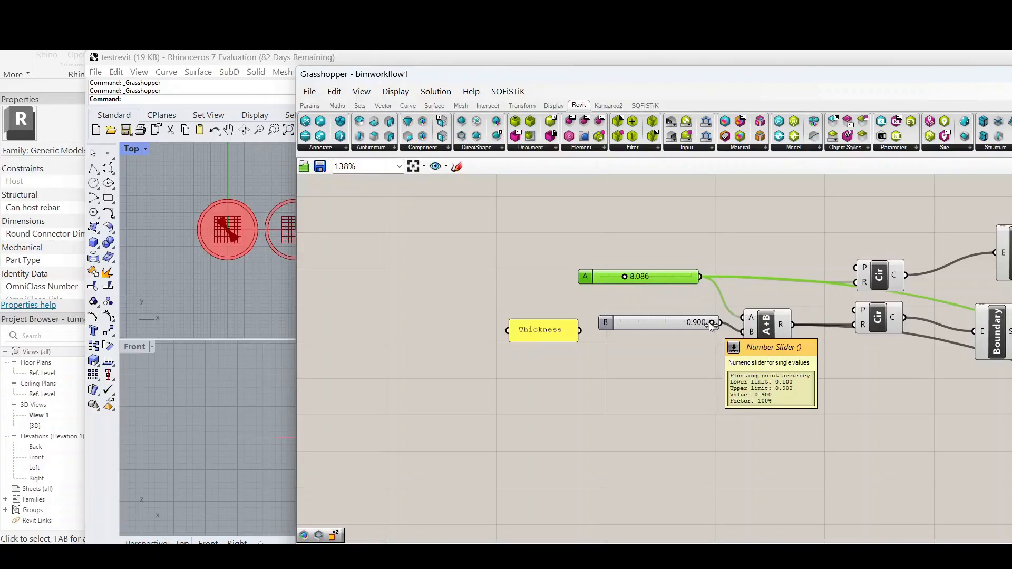
pyautogui.moveTo(709, 323); pyautogui.dragTo(633, 324)
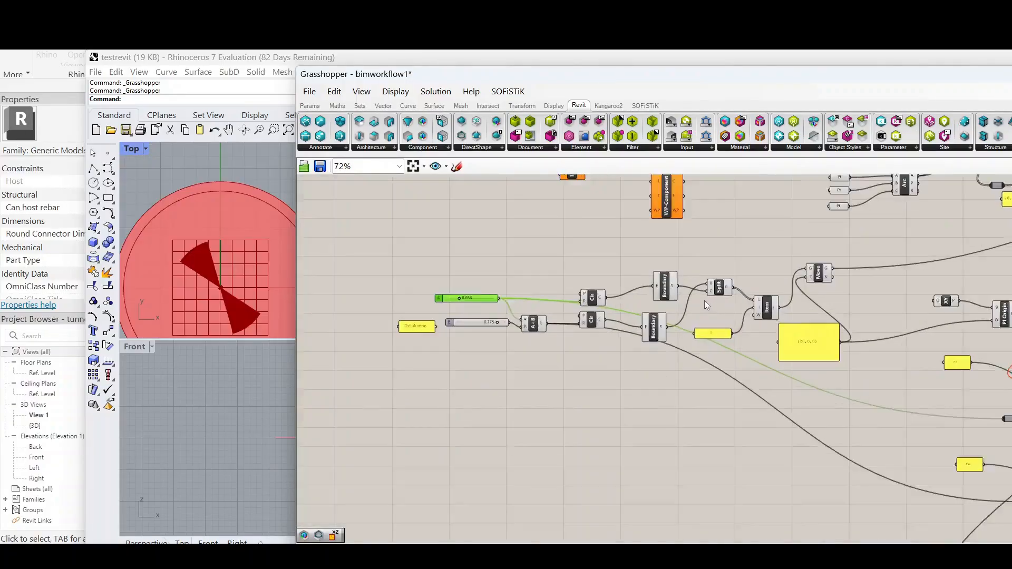
# Examine the two circle boundary surfaces, the surface split and the extracted list item in the Rhino preview
pyautogui.scroll(2, 703, 300)
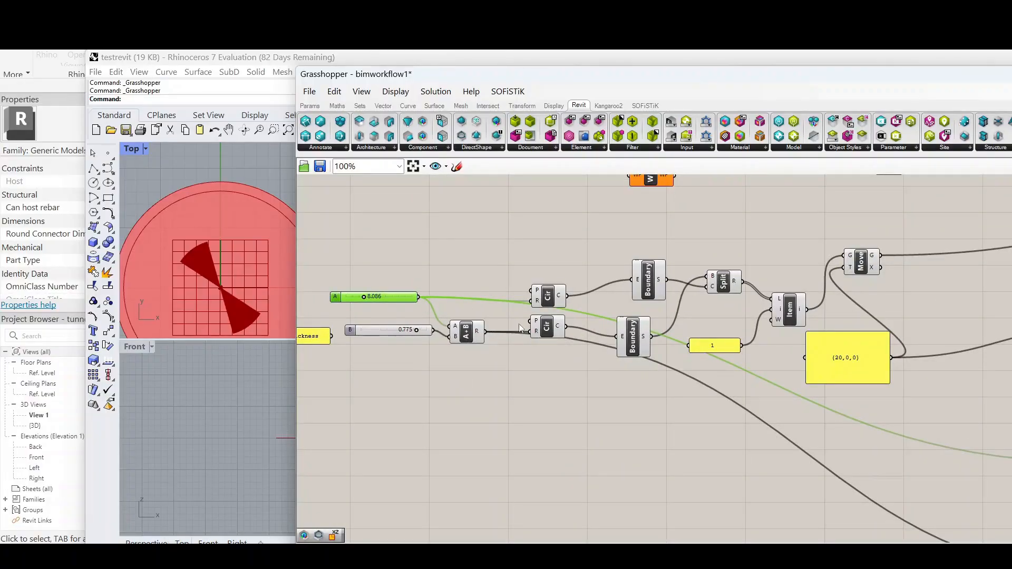
pyautogui.click(648, 290)
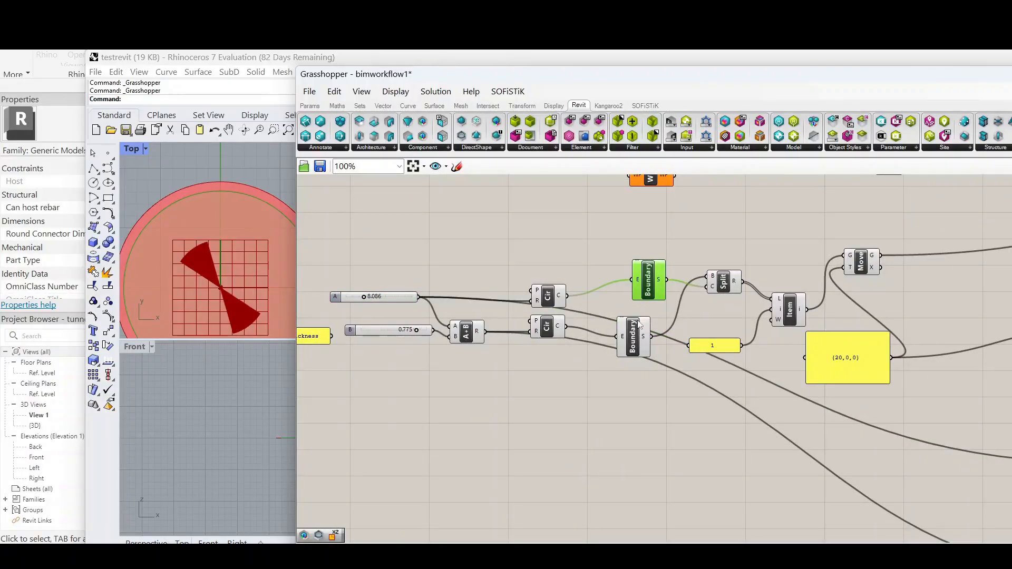
pyautogui.click(635, 340)
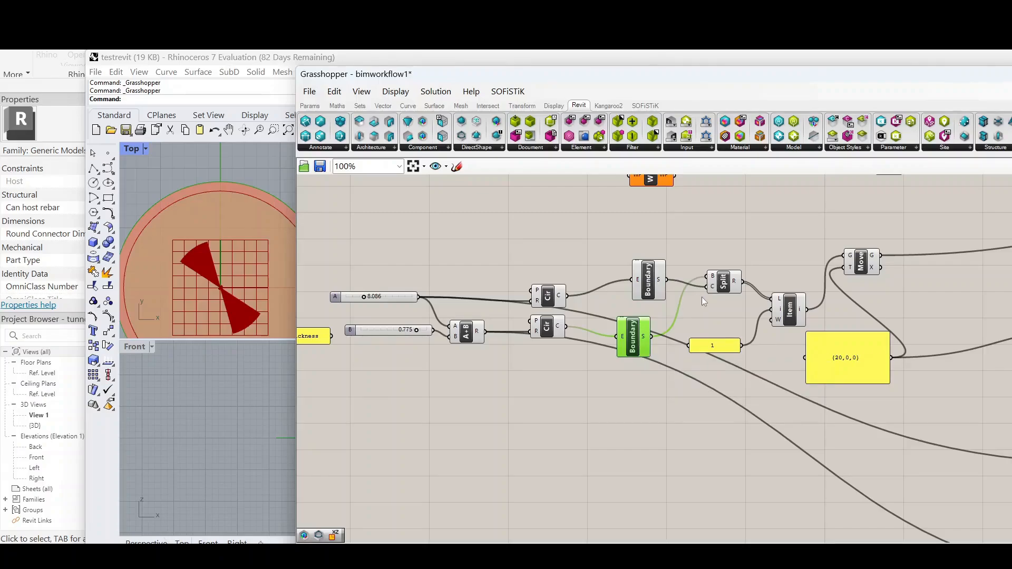
pyautogui.click(724, 288)
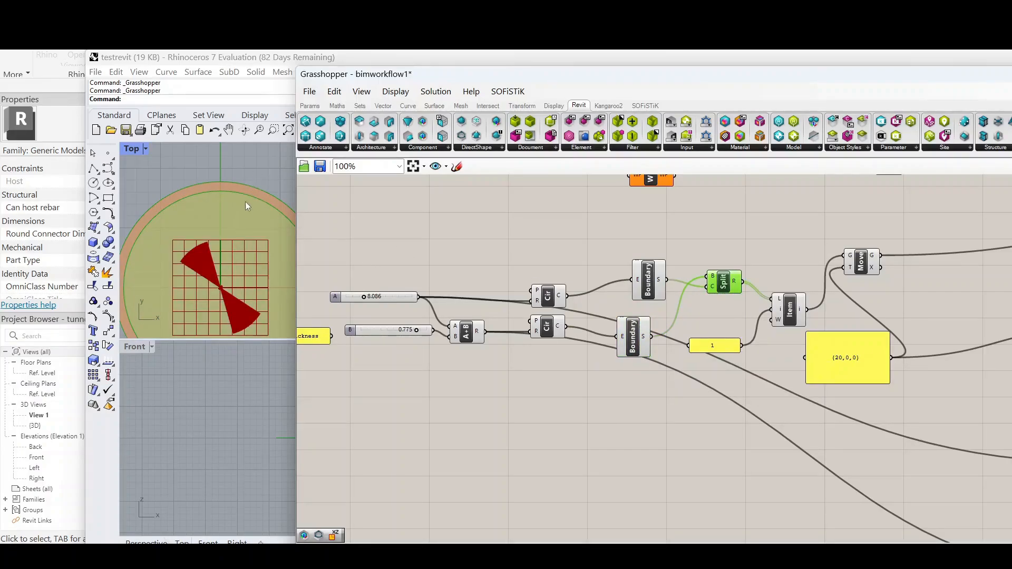
pyautogui.click(786, 311)
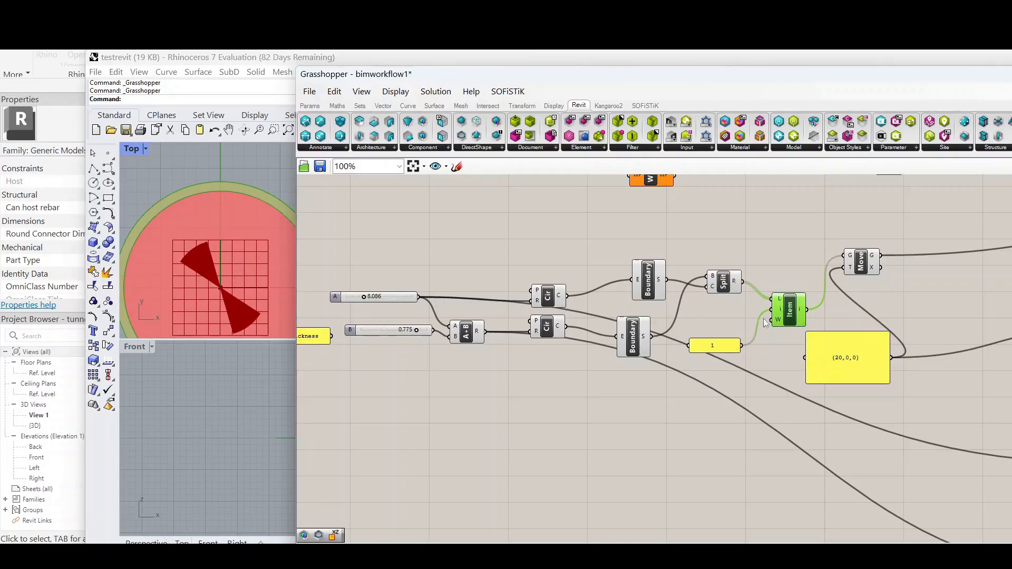
# Examine the Move component fed by the {20,0,0} vector and its shifted ring profile in the Rhino preview
pyautogui.click(860, 264)
pyautogui.scroll(-1, 298, 197)
pyautogui.scroll(-12, 195, 211)
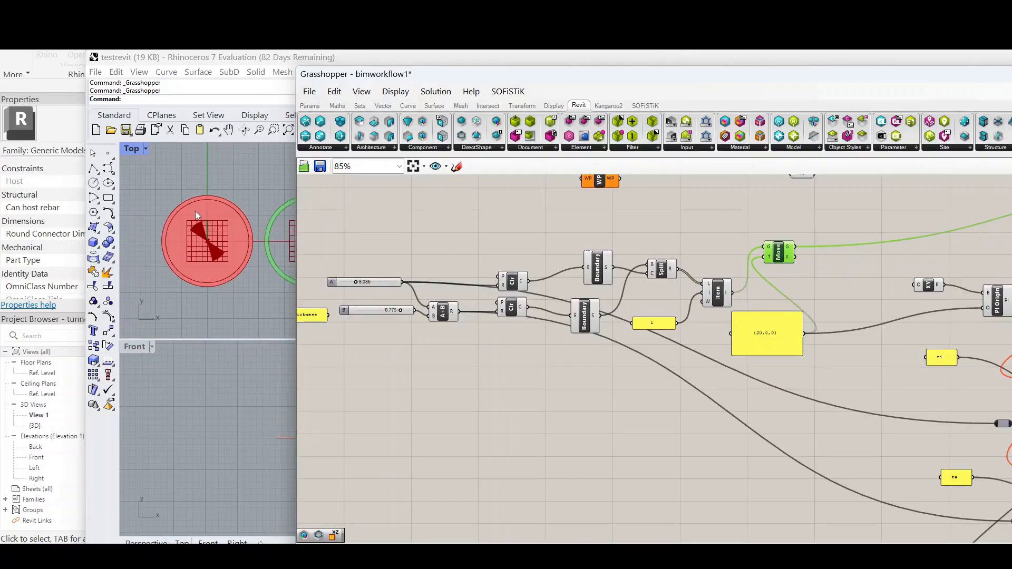
pyautogui.scroll(10, 263, 222)
pyautogui.scroll(-4, 222, 205)
pyautogui.scroll(1, 223, 205)
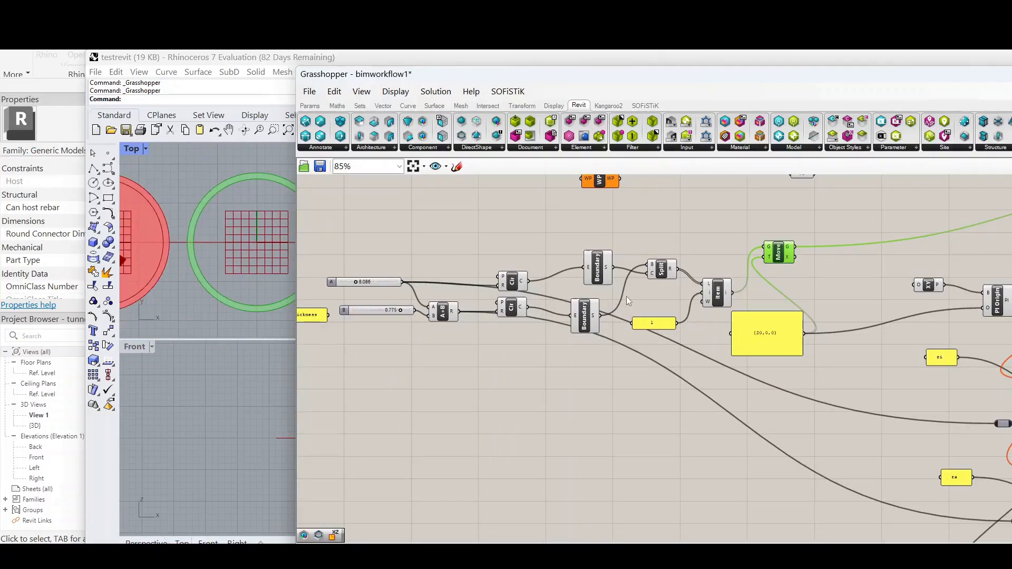
pyautogui.scroll(-5, 730, 308)
pyautogui.scroll(3, 731, 271)
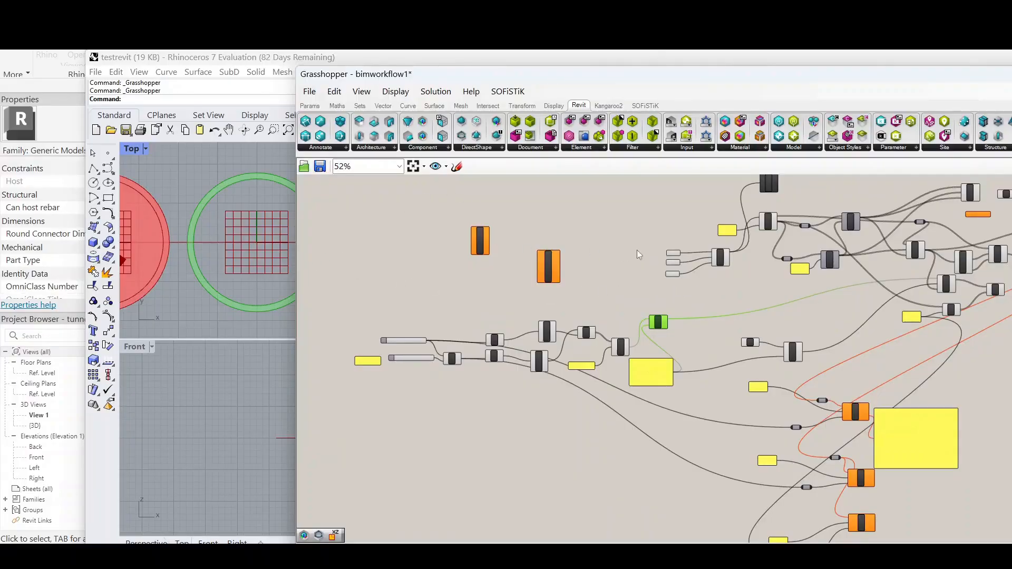
# Examine the three-point Arc component and its preview geometry in the Rhino Top viewport
pyautogui.scroll(3, 707, 241)
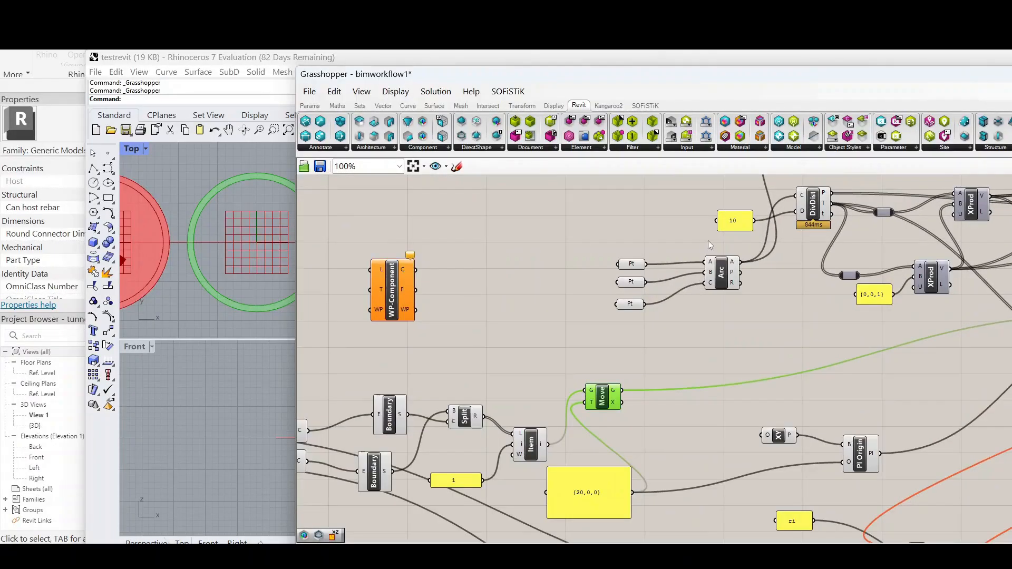
pyautogui.scroll(-3, 209, 240)
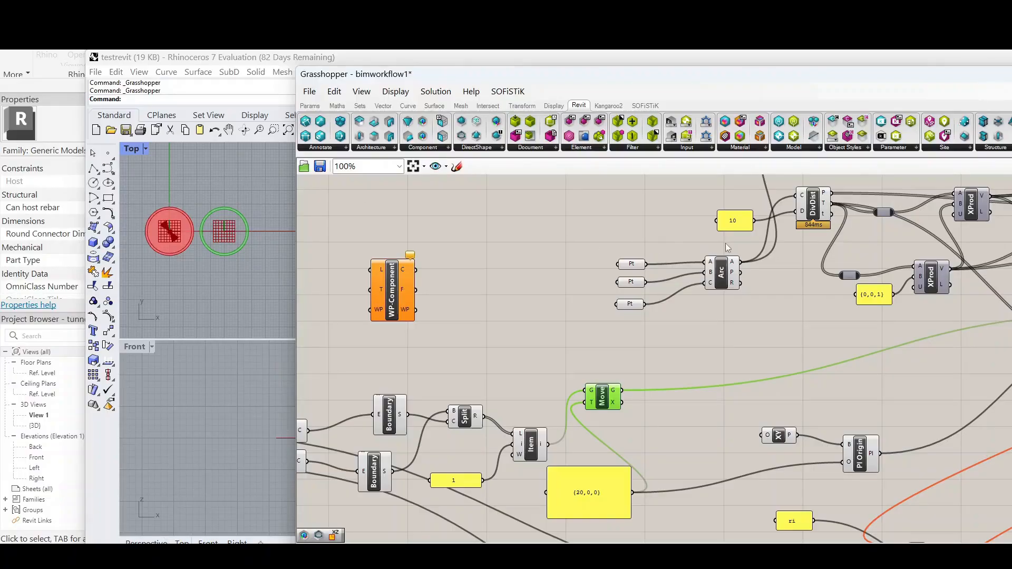
pyautogui.scroll(2, 730, 275)
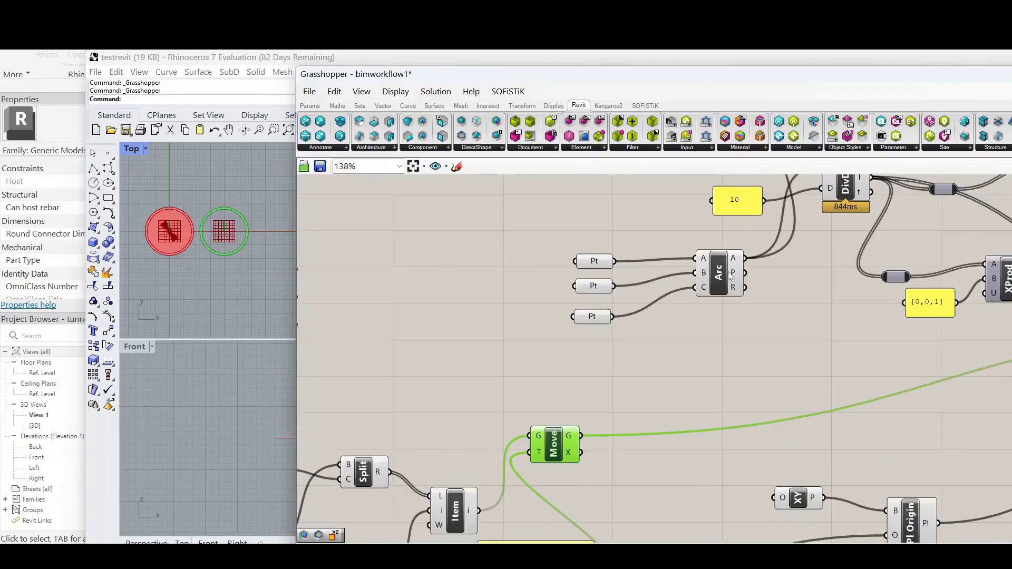
pyautogui.click(718, 274)
pyautogui.scroll(-20, 215, 266)
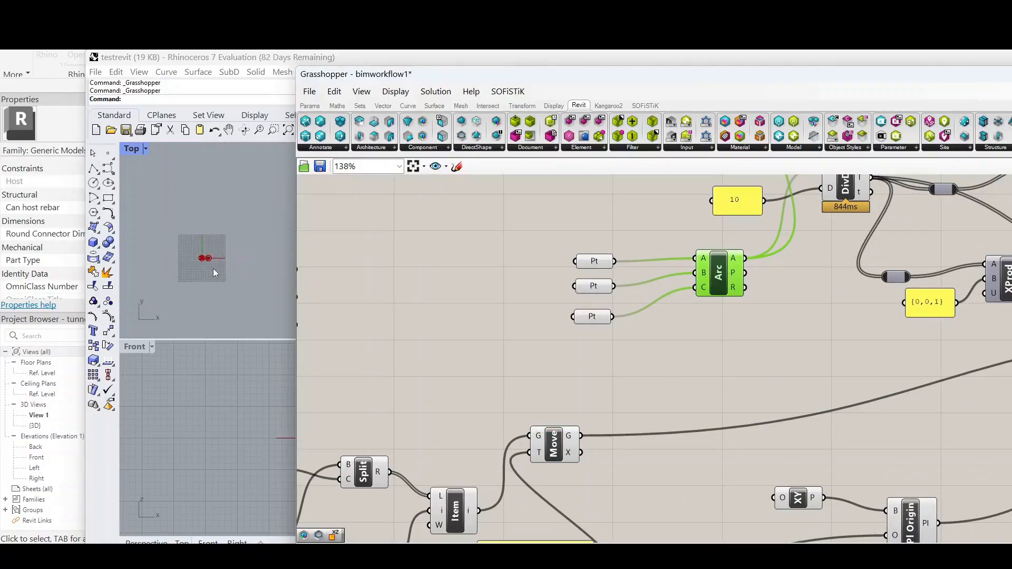
pyautogui.scroll(10, 229, 203)
pyautogui.scroll(5, 226, 220)
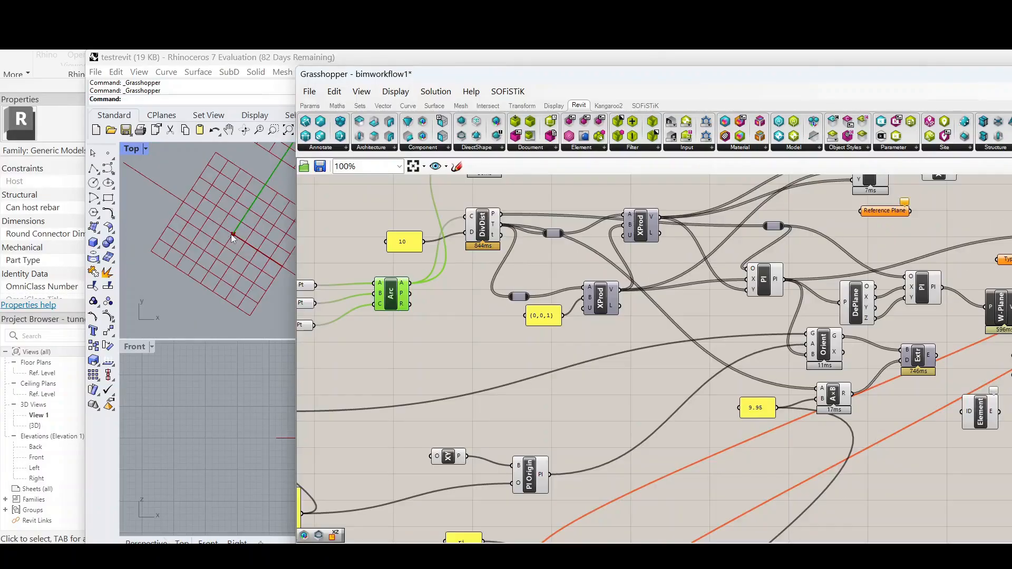
pyautogui.scroll(3, 267, 182)
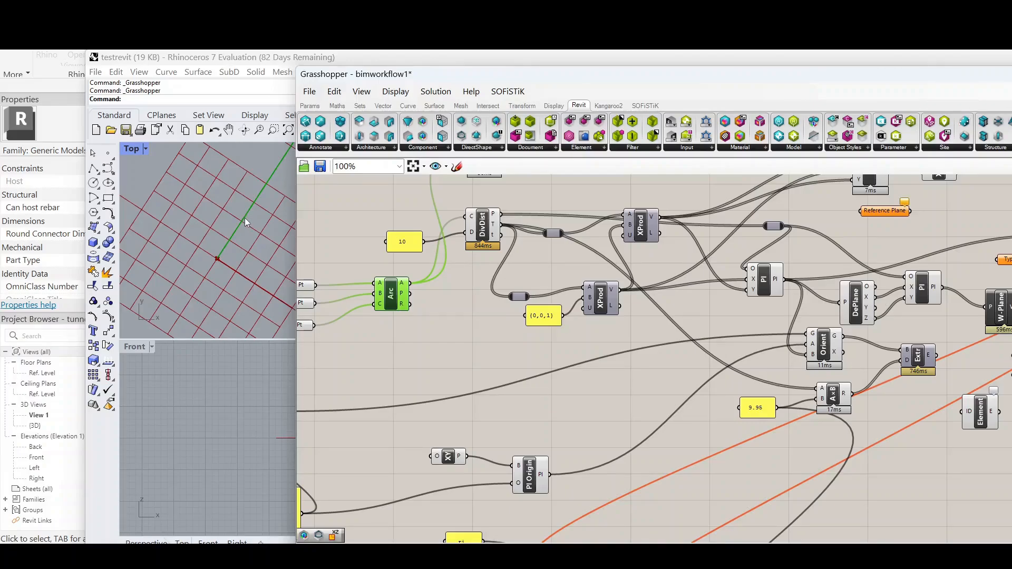
# Examine the arc's division distance panel and the planes constructed at the division points
pyautogui.scroll(-2, 546, 273)
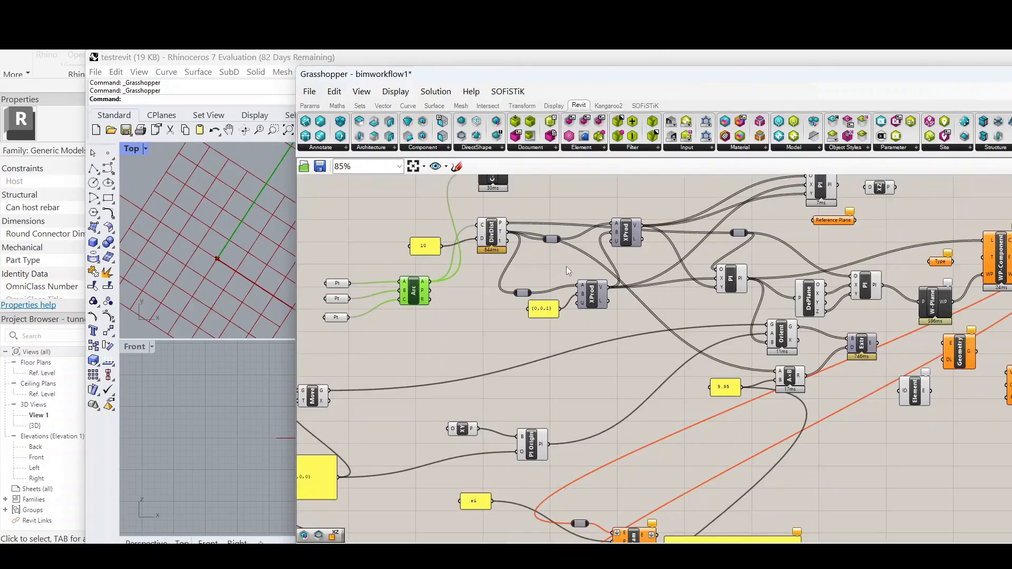
pyautogui.scroll(2, 566, 267)
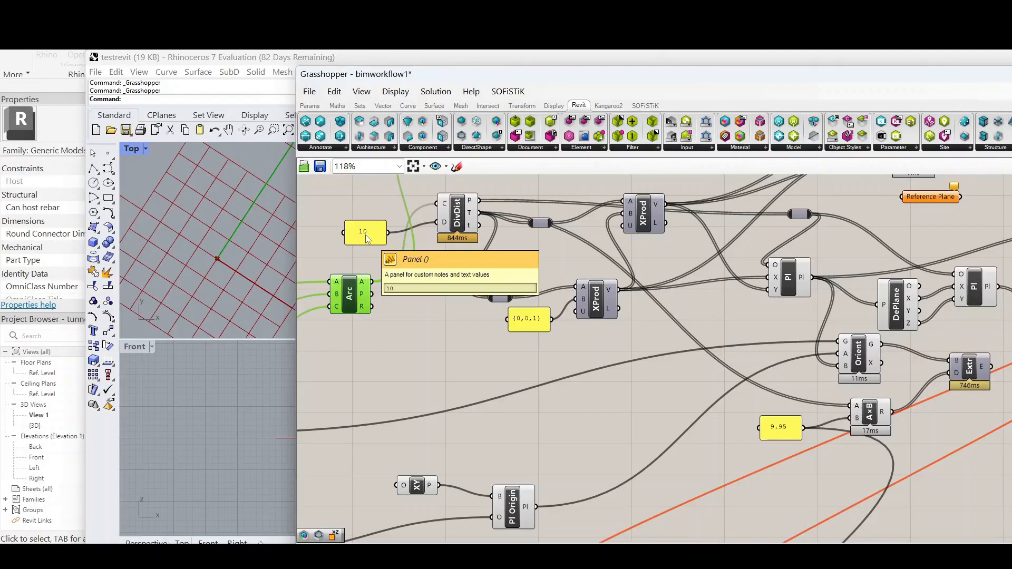
pyautogui.scroll(-1, 365, 235)
pyautogui.click(731, 295)
pyautogui.scroll(-3, 211, 256)
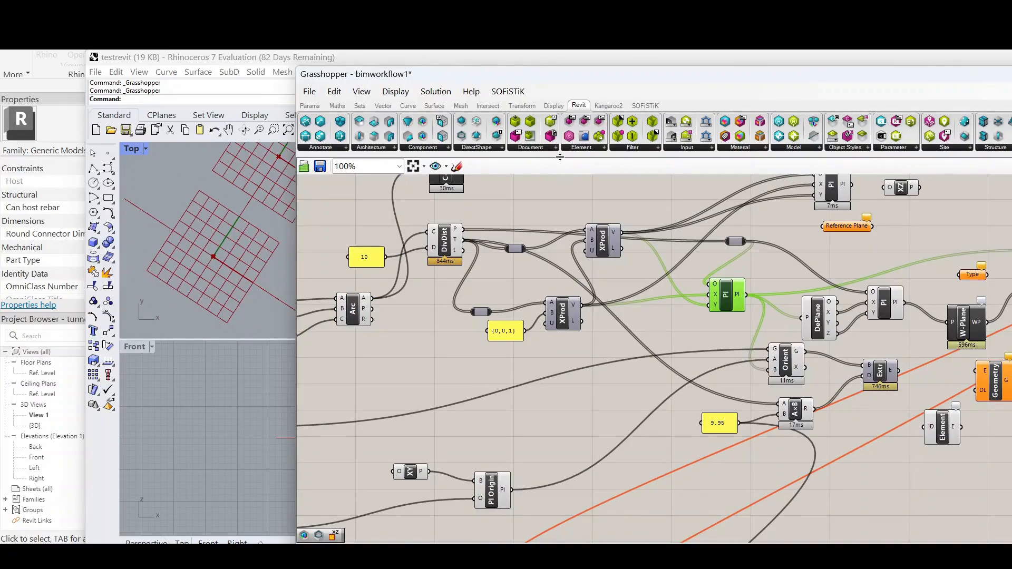
# Browse the curve division components for the available frame options, including Horizontal Frames
pyautogui.click(409, 106)
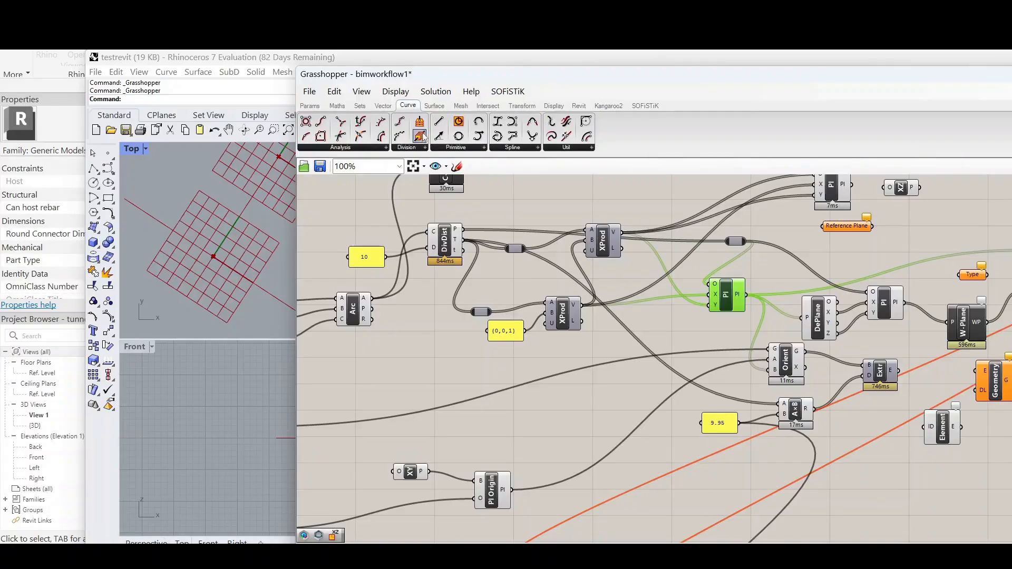
pyautogui.click(418, 148)
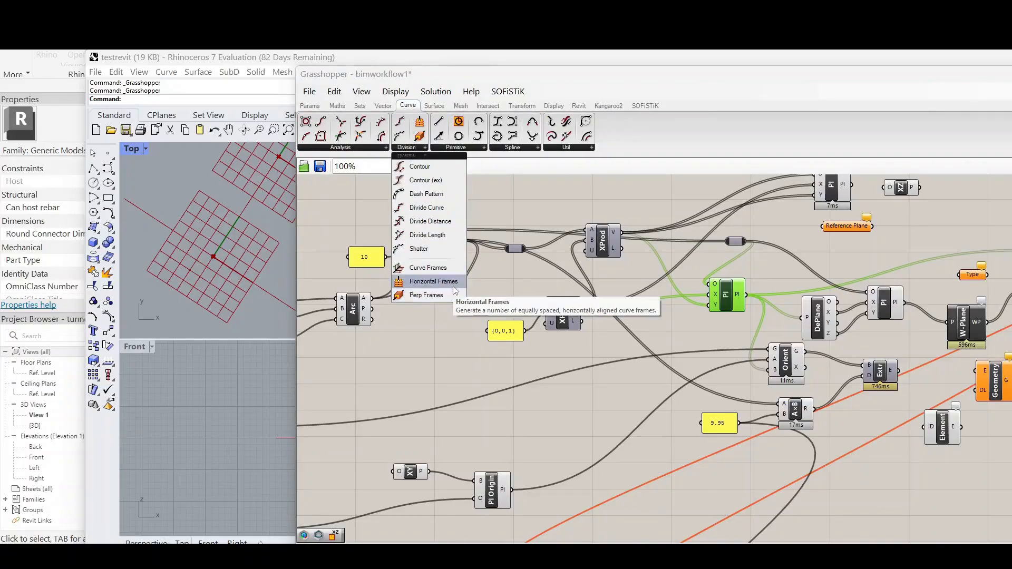
pyautogui.click(655, 211)
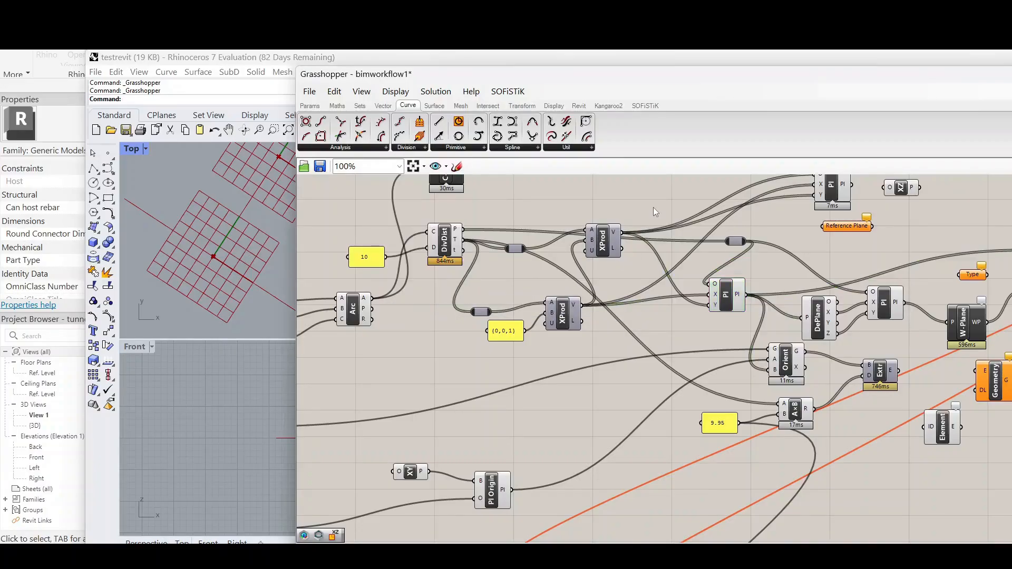
# Review the constructed planes in the Rhino preview and trace the profile's Move and plane origin components in the definition
pyautogui.click(731, 293)
pyautogui.scroll(-5, 241, 232)
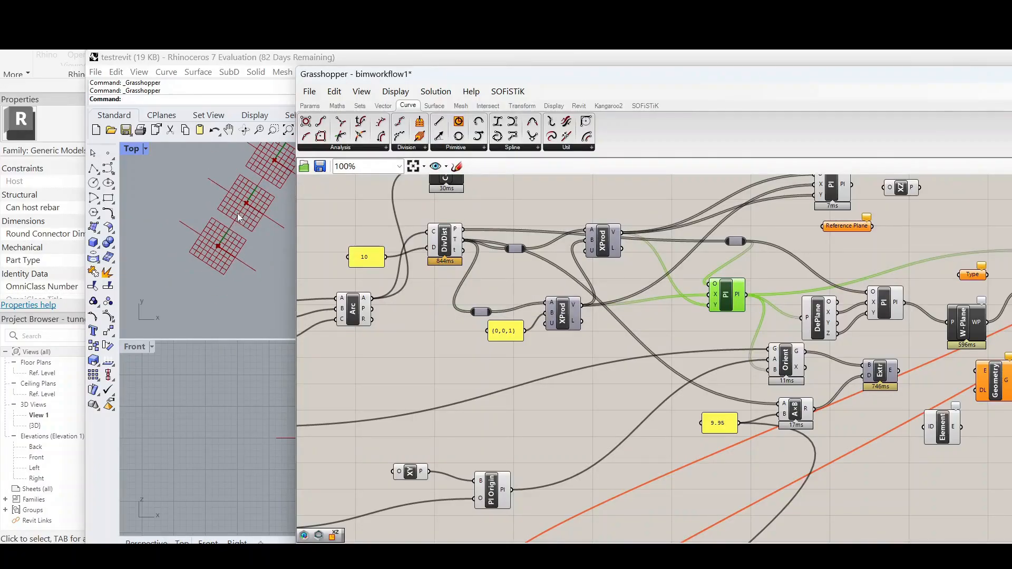
pyautogui.scroll(-4, 717, 266)
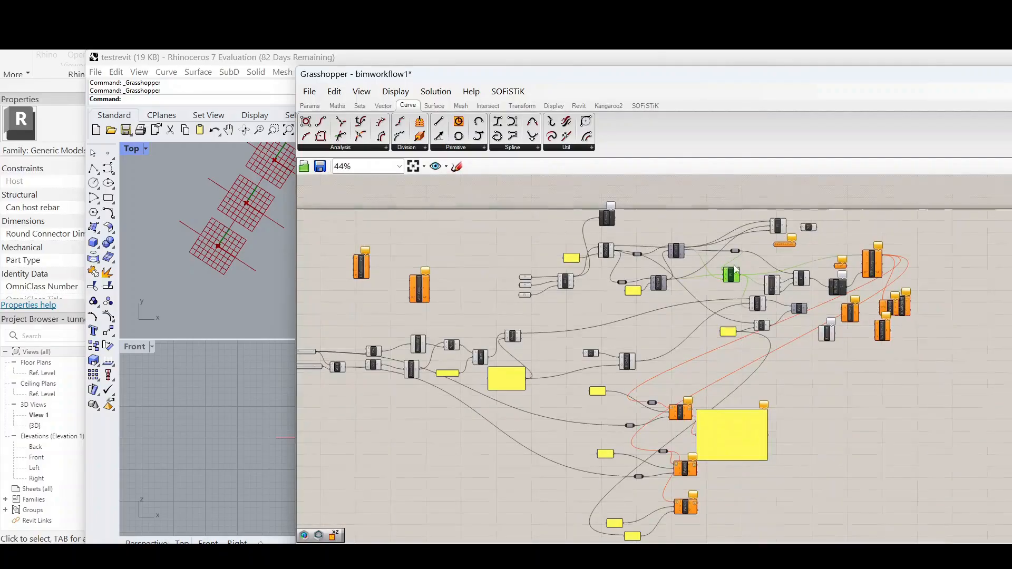
pyautogui.scroll(2, 501, 367)
pyautogui.scroll(2, 471, 351)
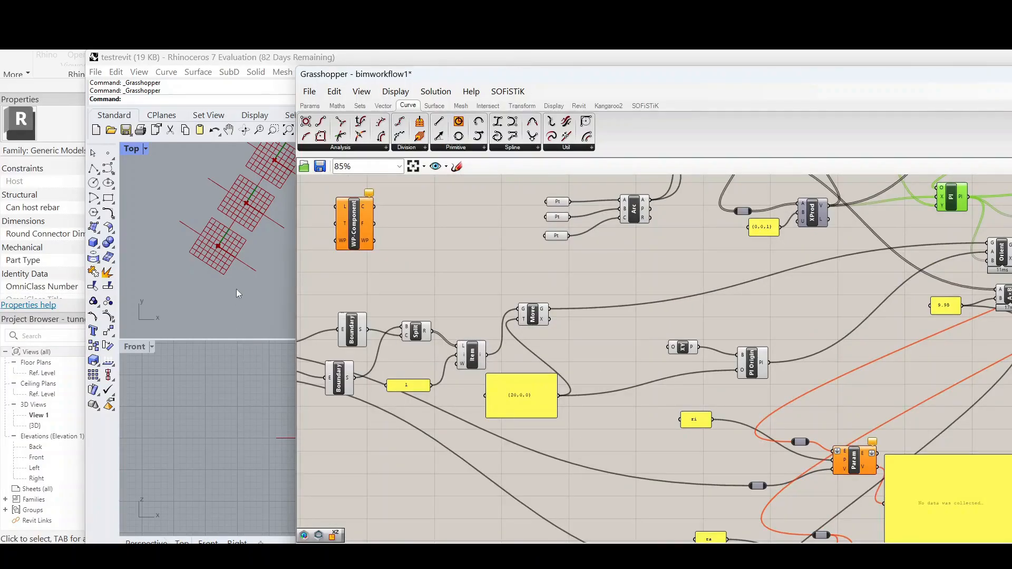
# Examine the profile circles in the Rhino Top viewport and trace the moved profile to the Orient component in the definition
pyautogui.scroll(5, 236, 289)
pyautogui.scroll(-5, 221, 289)
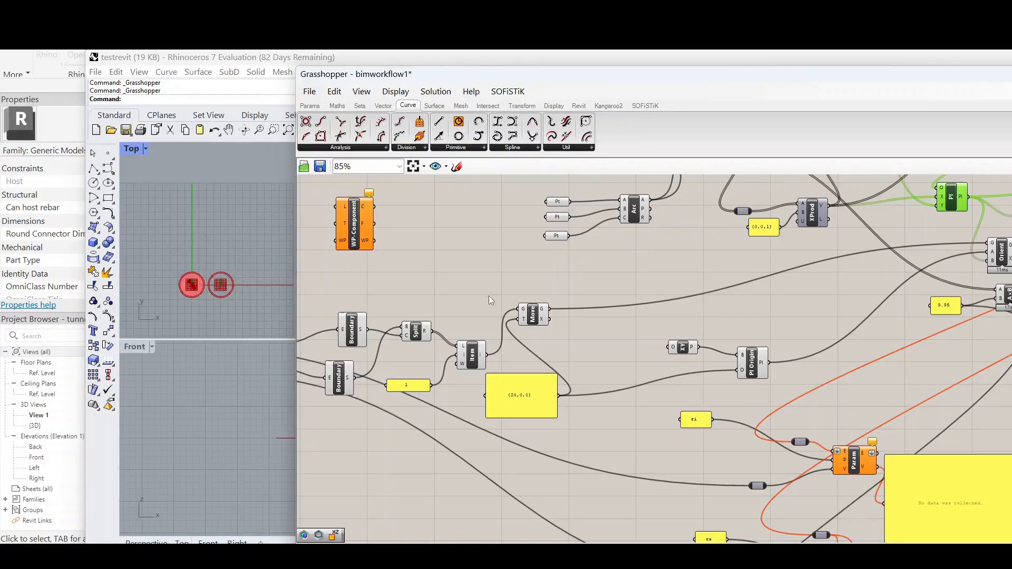
pyautogui.scroll(-4, 684, 268)
pyautogui.scroll(3, 707, 238)
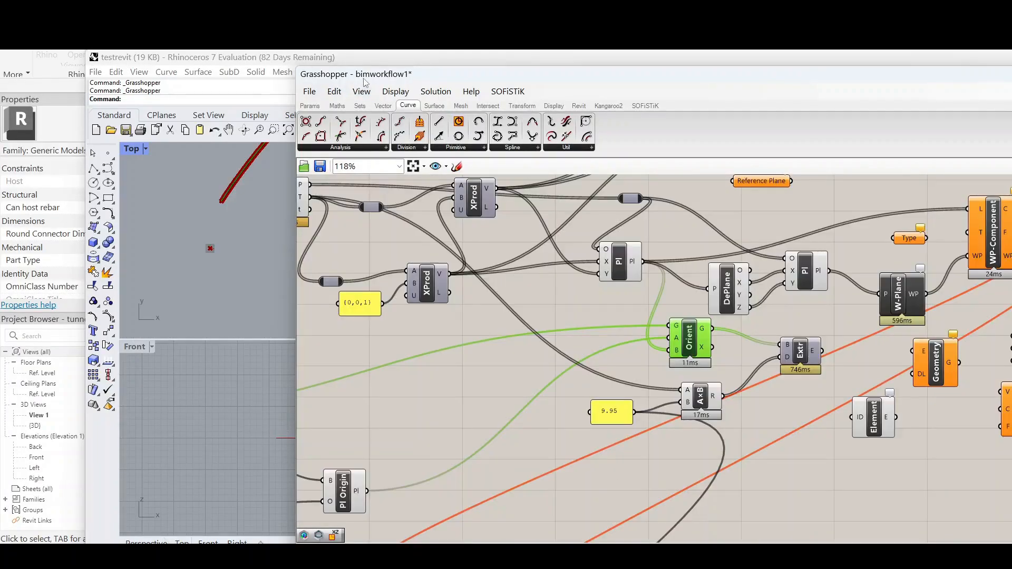
# Uncover the Rhino Perspective viewport and examine the oriented ring profiles and their extruded tunnel preview
pyautogui.moveTo(397, 74); pyautogui.dragTo(377, 260)
pyautogui.moveTo(742, 178); pyautogui.dragTo(700, 236, button='right')
pyautogui.scroll(12, 708, 229)
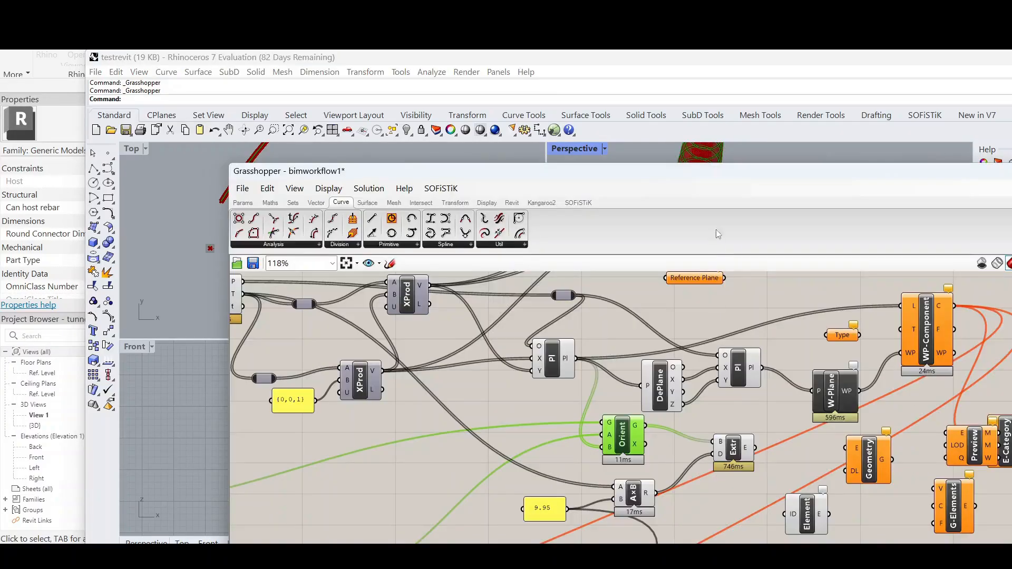
pyautogui.moveTo(710, 181); pyautogui.dragTo(744, 264)
pyautogui.scroll(6, 694, 213)
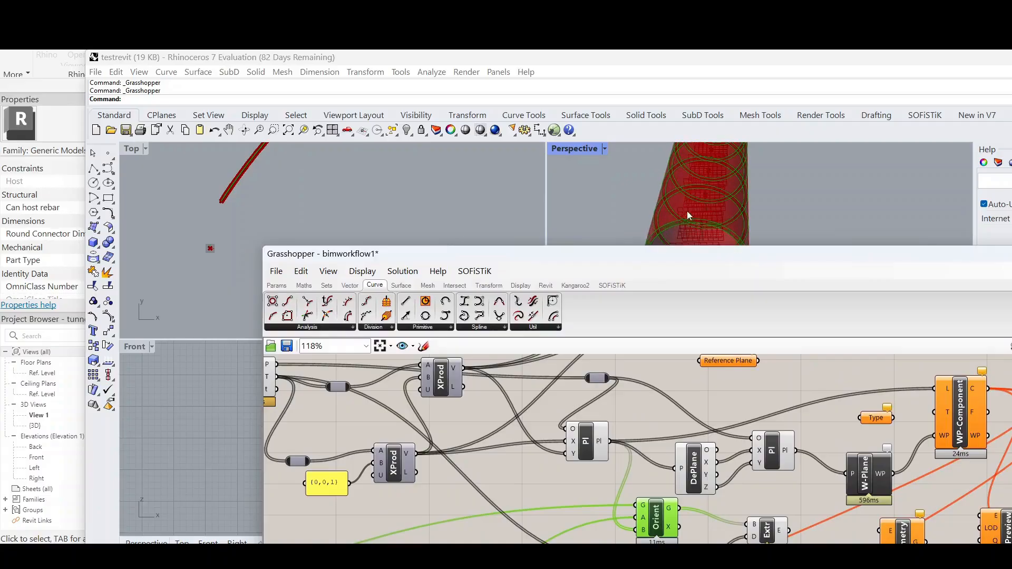
pyautogui.scroll(3, 744, 194)
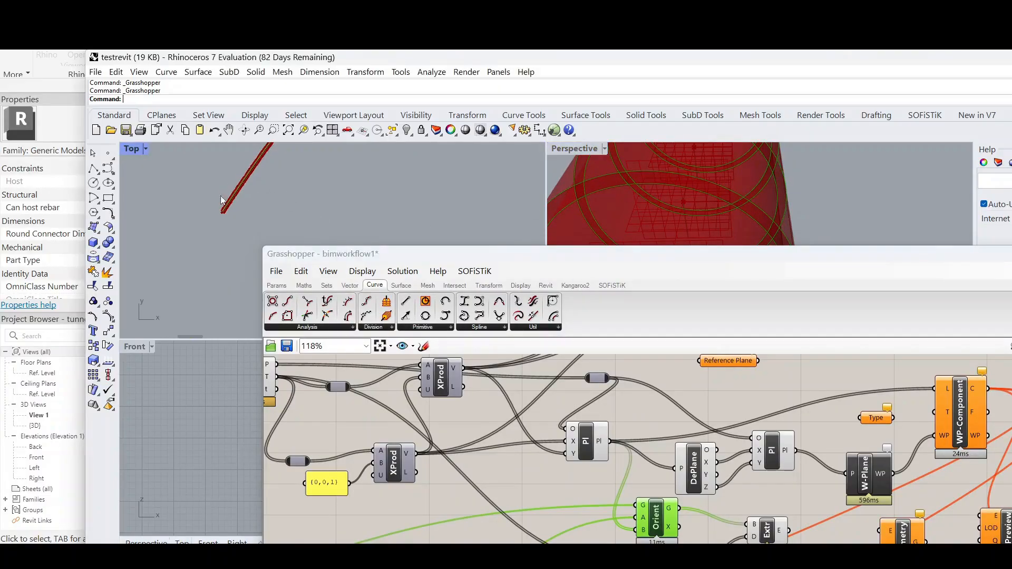
# Inspect the extruded tunnel segments and their division planes along the arc in the Rhino Top viewport
pyautogui.scroll(8, 235, 223)
pyautogui.scroll(5, 289, 220)
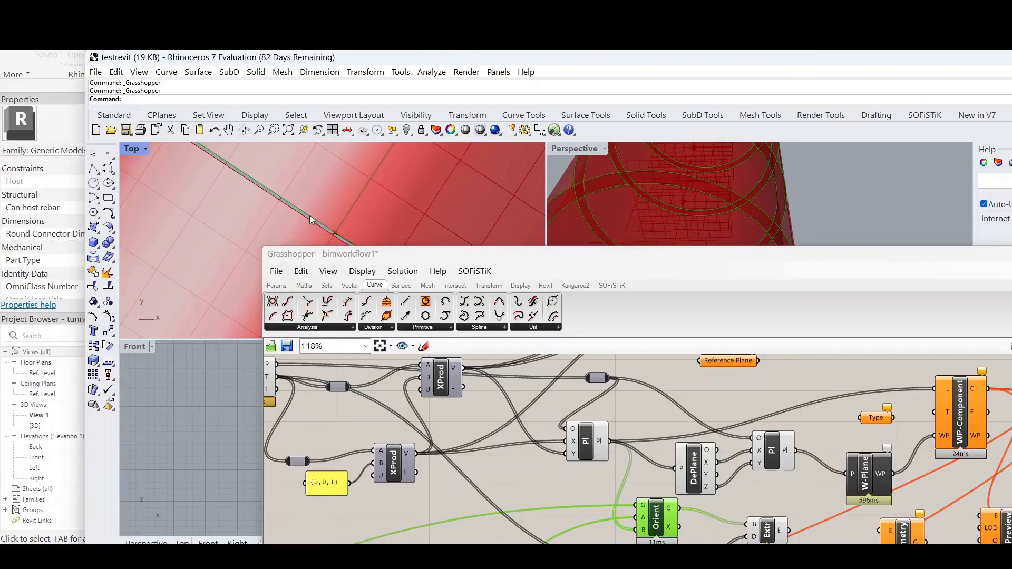
pyautogui.scroll(-5, 327, 232)
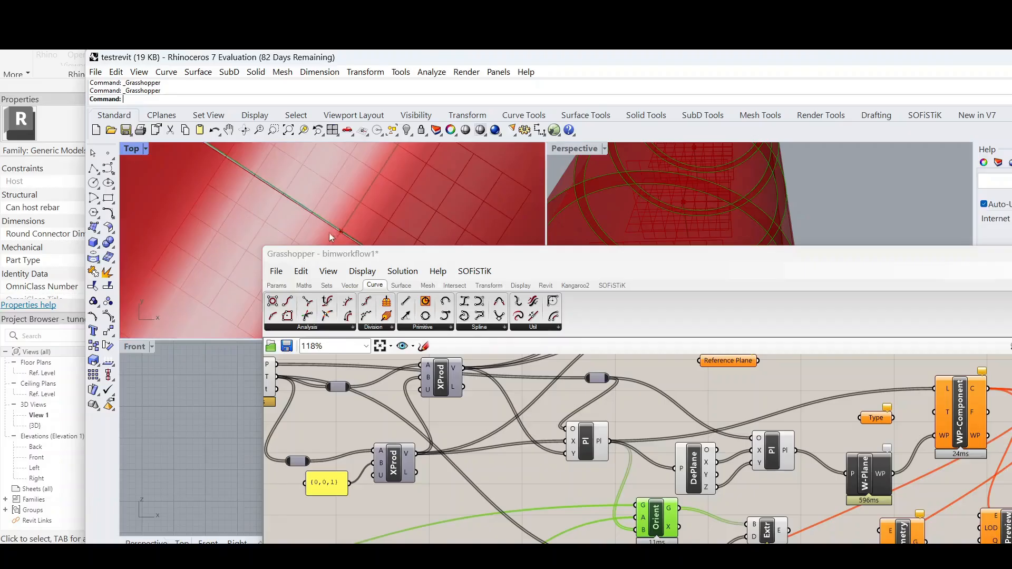
pyautogui.scroll(-6, 259, 265)
pyautogui.scroll(9, 346, 163)
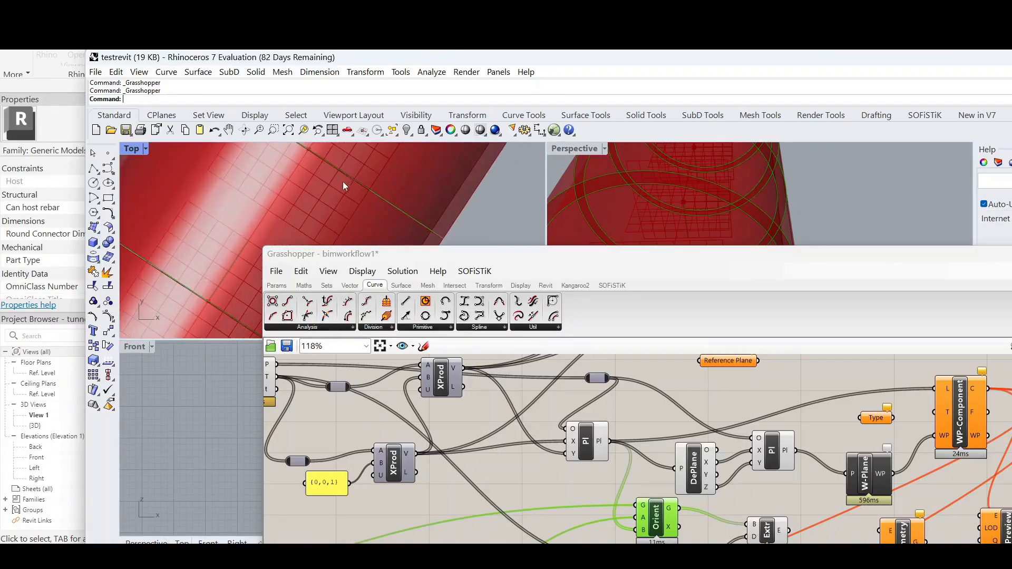
pyautogui.scroll(-10, 342, 181)
pyautogui.scroll(-6, 312, 233)
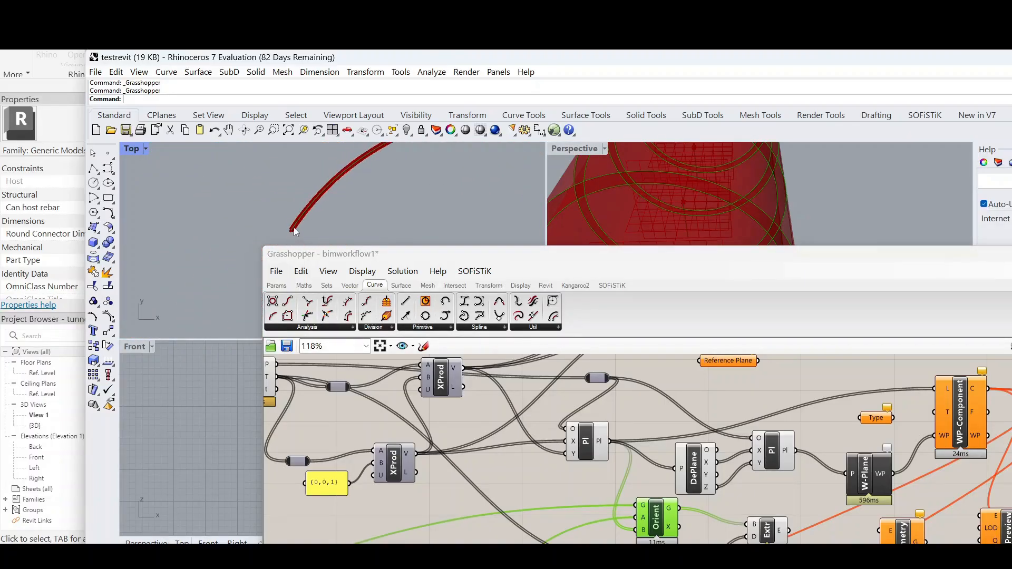
pyautogui.scroll(10, 349, 200)
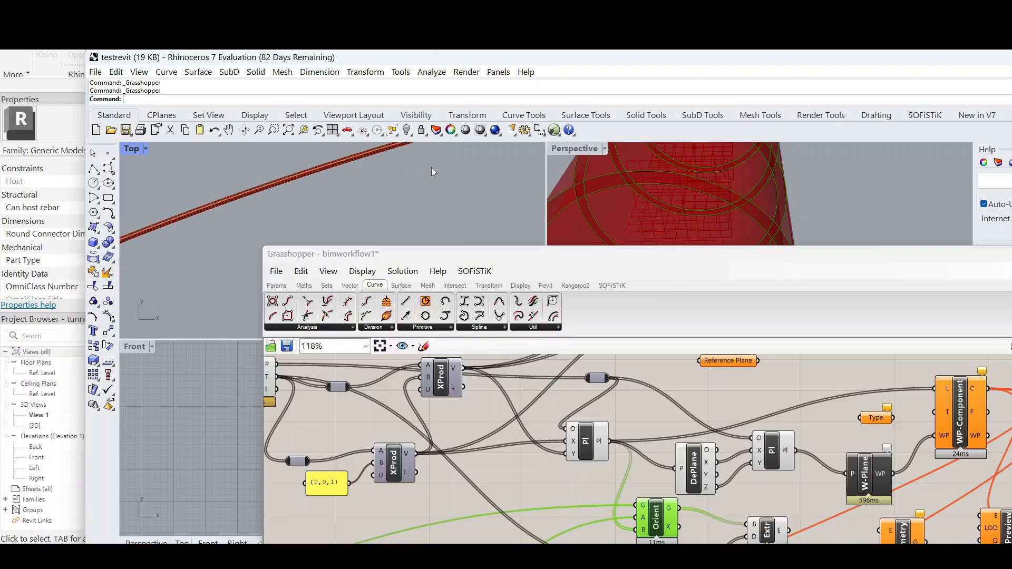
pyautogui.scroll(5, 420, 187)
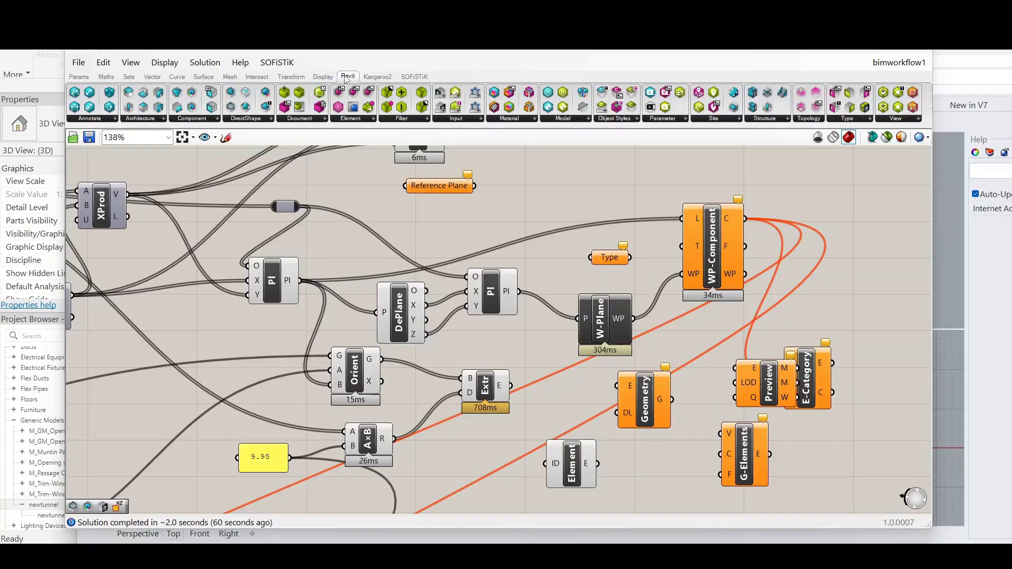
# Review the Revit component placement options and trace the constructed plane to the location input of WP-Component
pyautogui.click(212, 120)
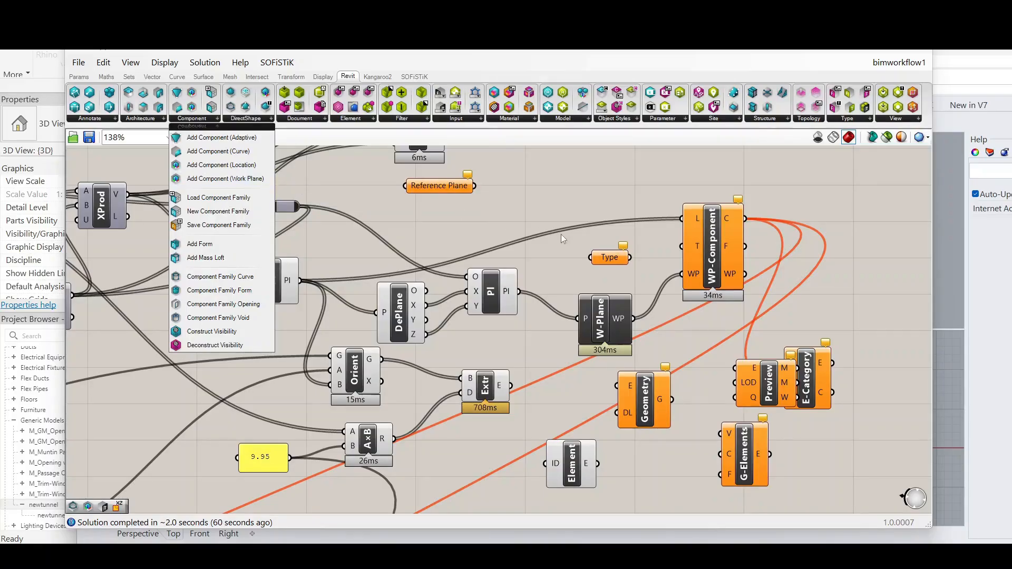
pyautogui.click(631, 198)
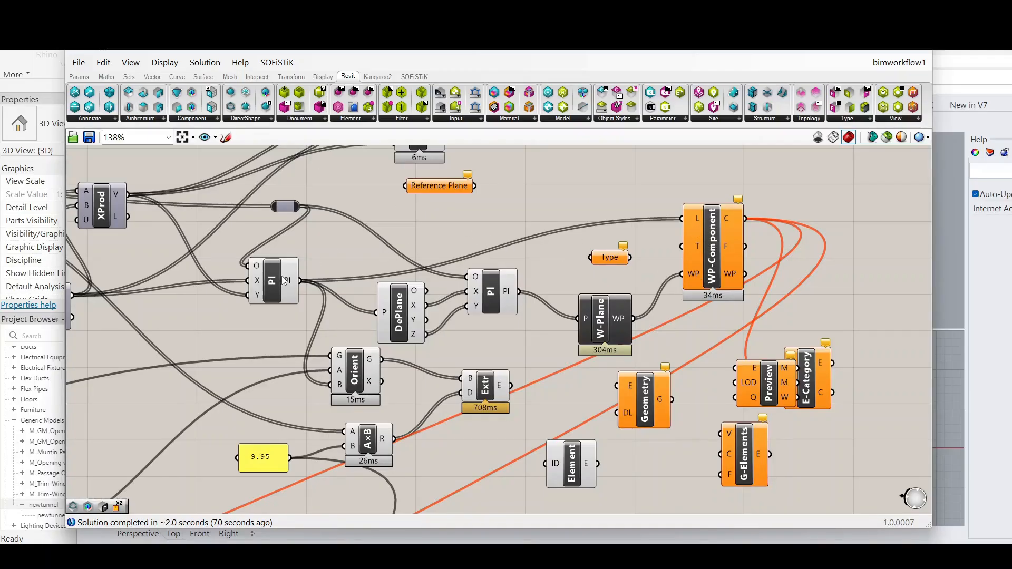
pyautogui.moveTo(284, 280); pyautogui.dragTo(291, 279)
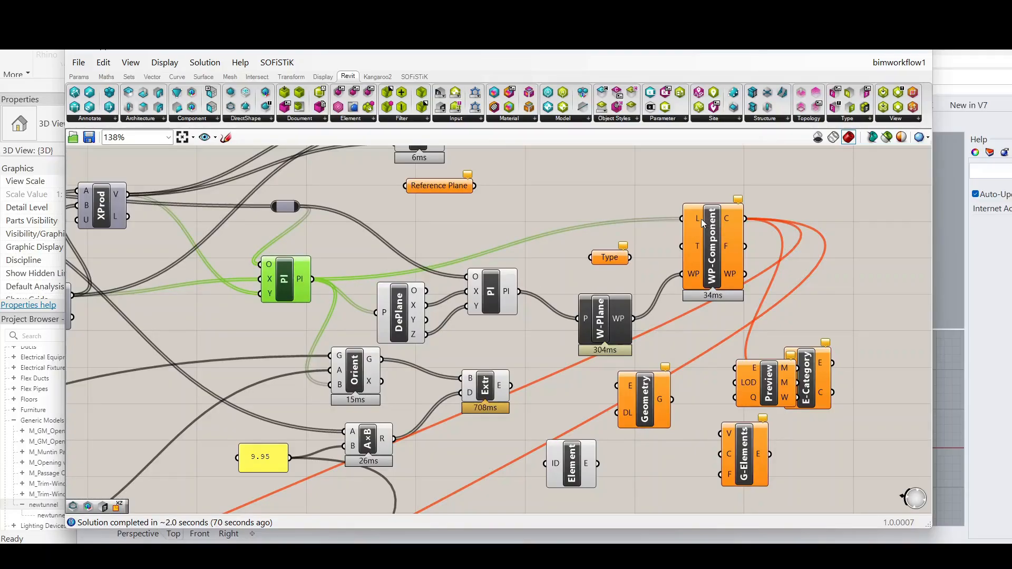
pyautogui.moveTo(700, 224)
# Set the Type parameter to the generic model type newtunnel : newtunnel and connect it to the T input of WP-Component
pyautogui.rightClick(613, 259)
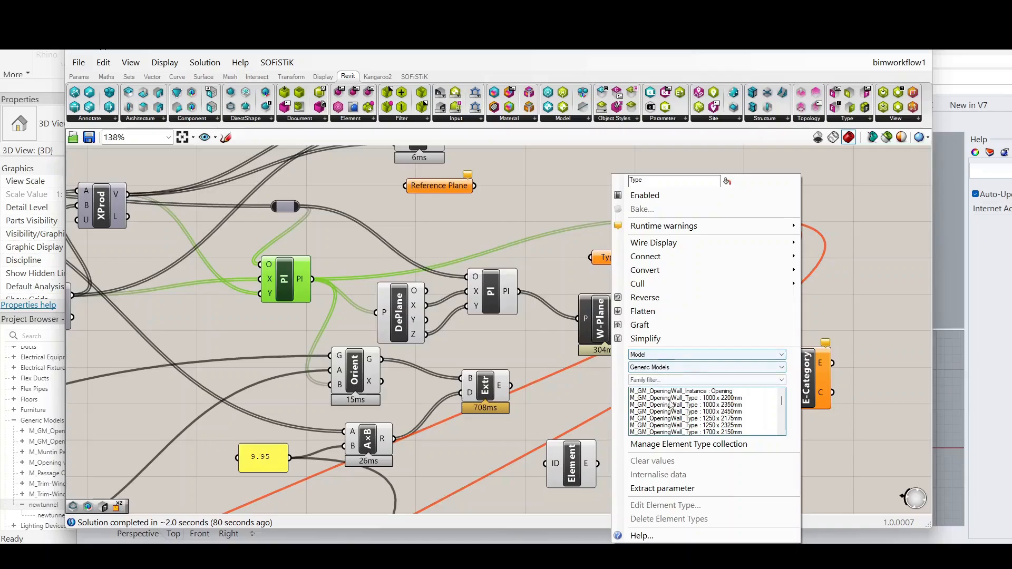
pyautogui.scroll(-2, 678, 408)
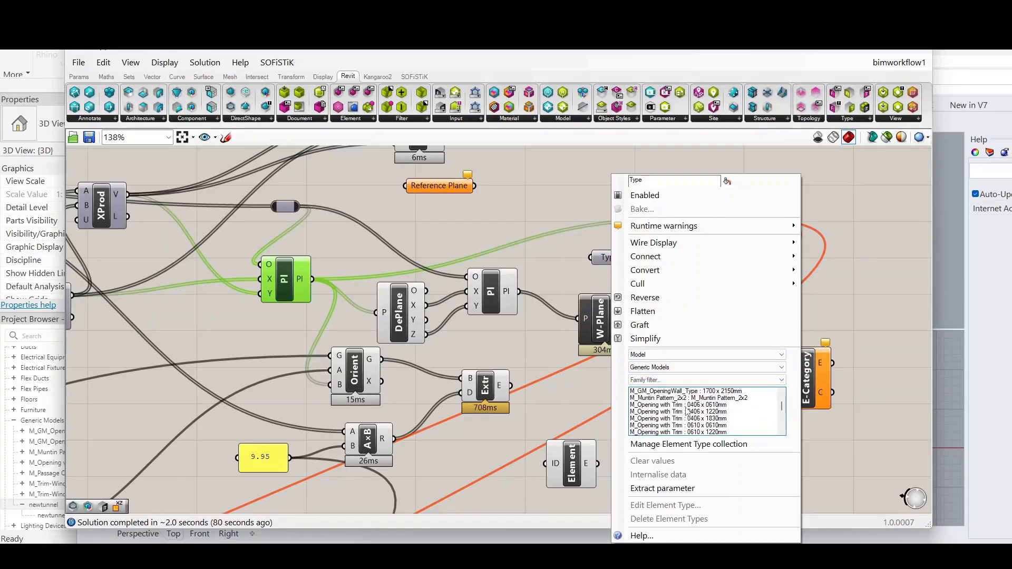
pyautogui.scroll(-4, 698, 416)
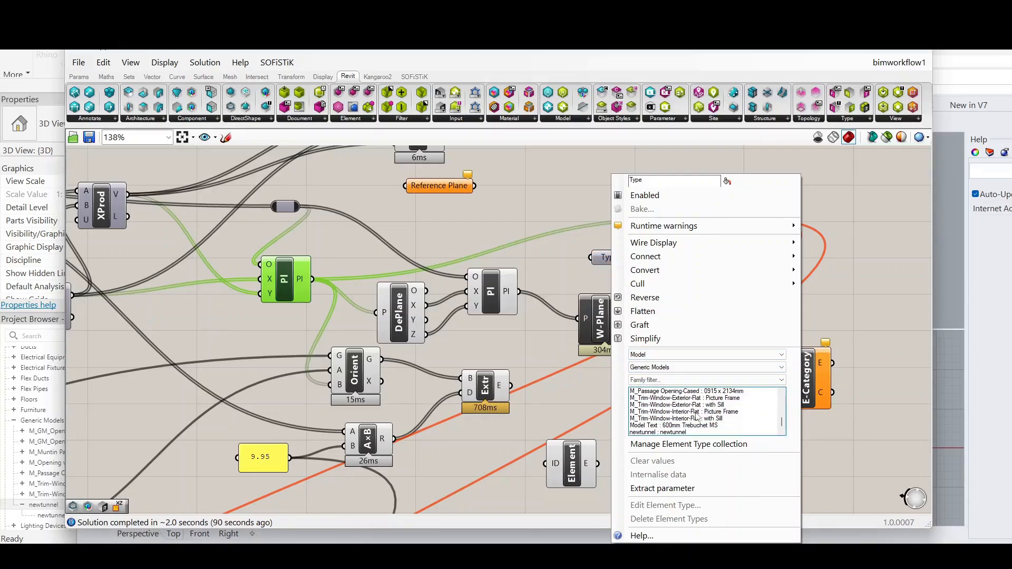
pyautogui.click(666, 432)
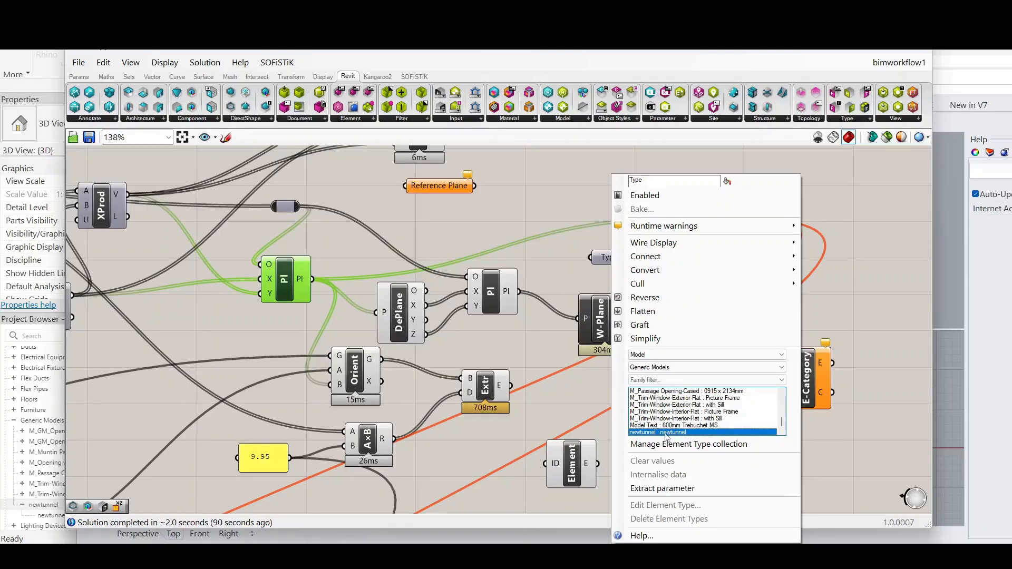
pyautogui.click(585, 278)
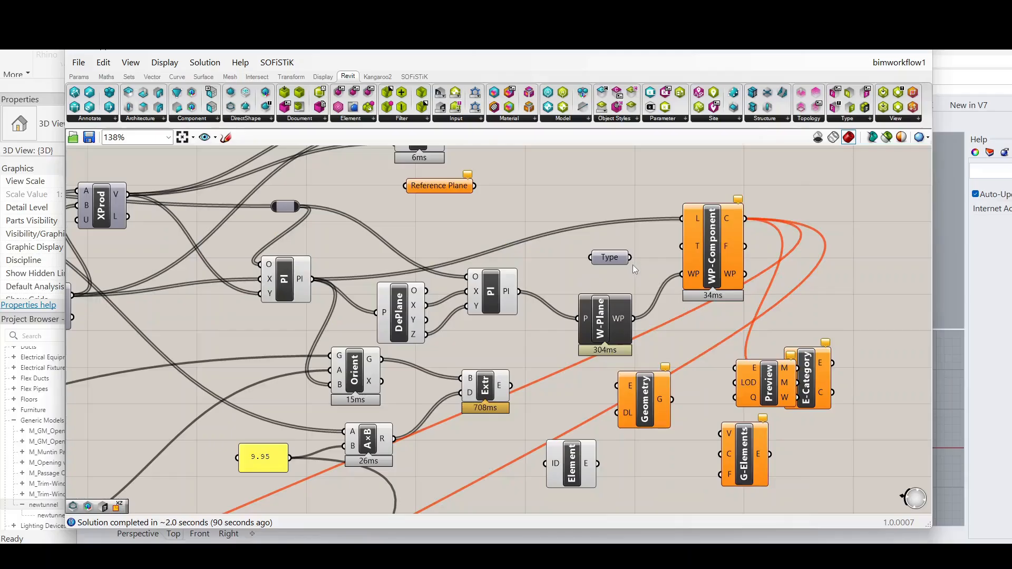
pyautogui.moveTo(630, 257); pyautogui.dragTo(682, 247)
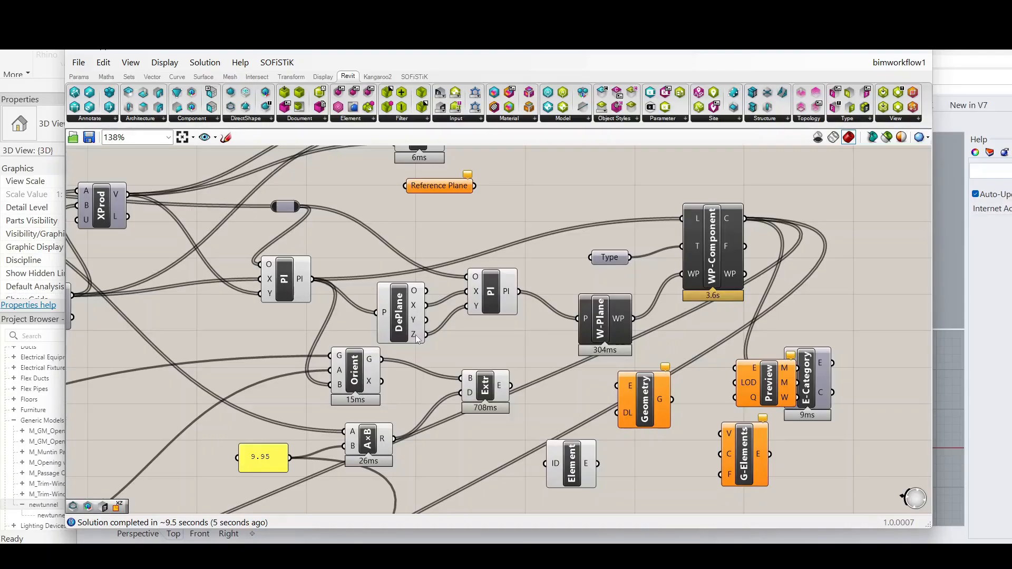
# Select the plane component feeding W-Plane and uncover the Rhino viewports to view its preview planes
pyautogui.click(485, 296)
pyautogui.moveTo(695, 283)
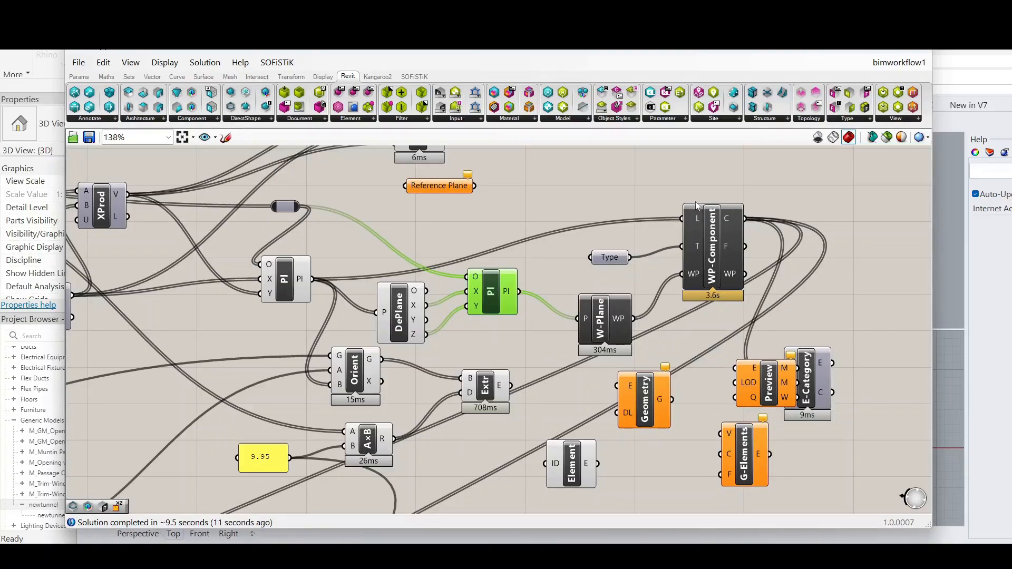
pyautogui.moveTo(679, 50); pyautogui.dragTo(802, 159)
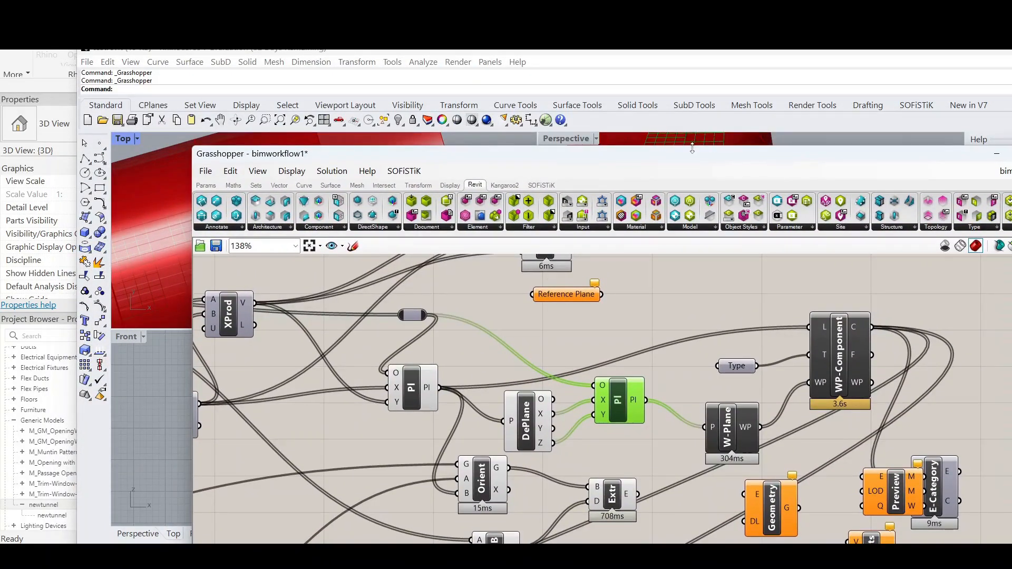
pyautogui.moveTo(692, 149); pyautogui.dragTo(1011, 62)
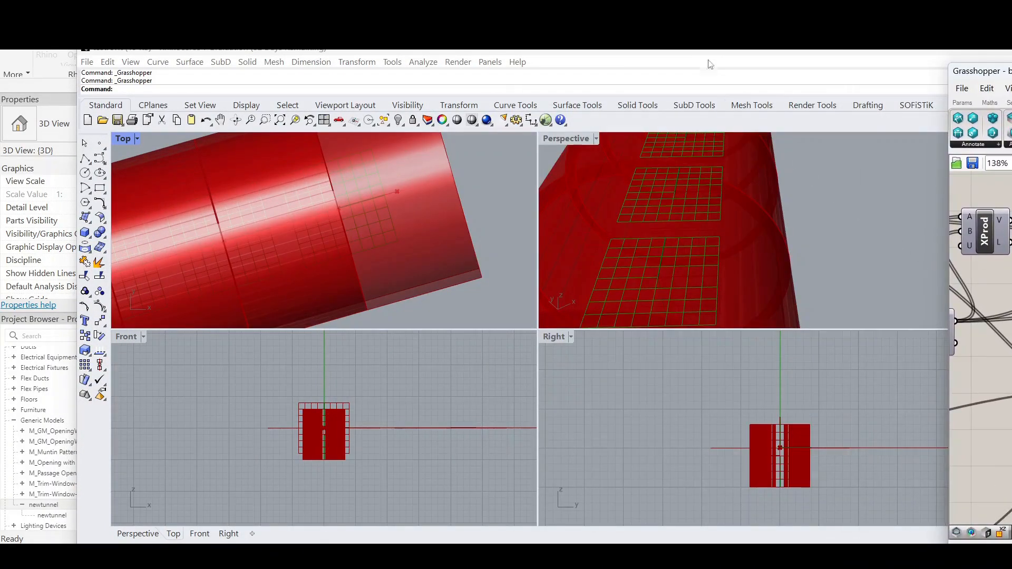
# Switch to the Revit 3D view, fit the whole model and examine the placed tunnel rings along the arc
pyautogui.moveTo(691, 49); pyautogui.dragTo(712, 358)
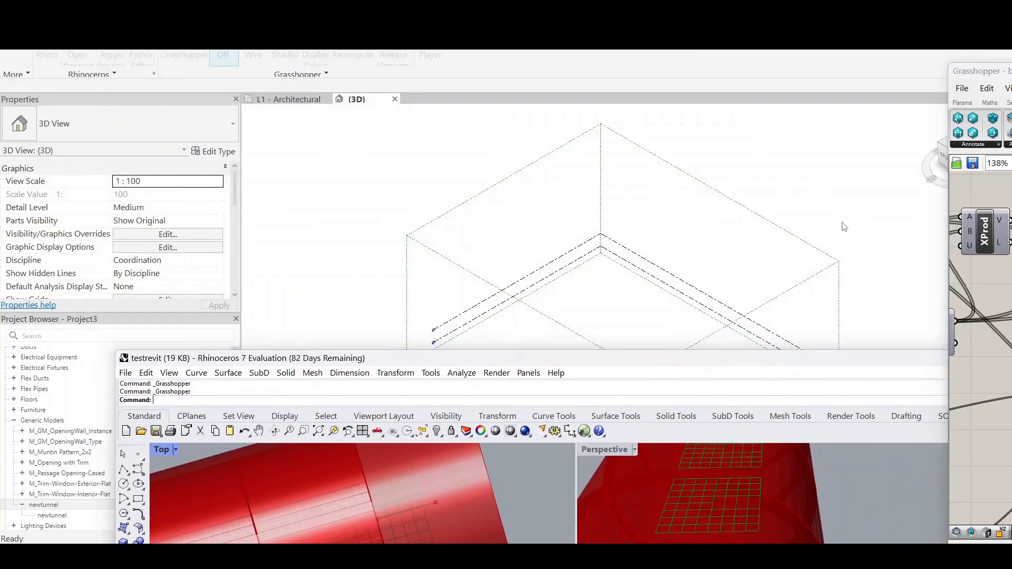
pyautogui.scroll(-3, 705, 160)
pyautogui.moveTo(977, 77); pyautogui.dragTo(1011, 77)
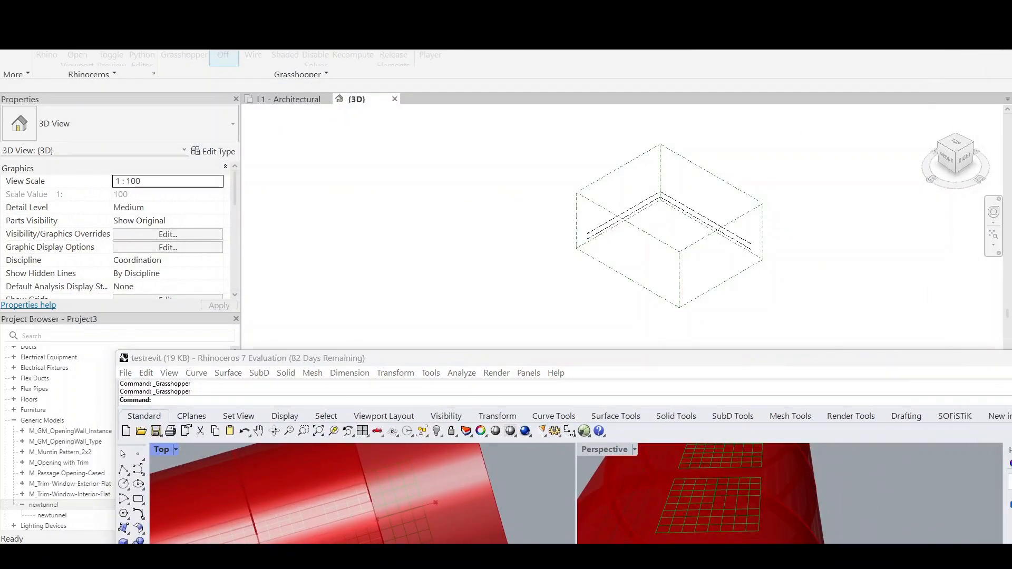
pyautogui.click(991, 233)
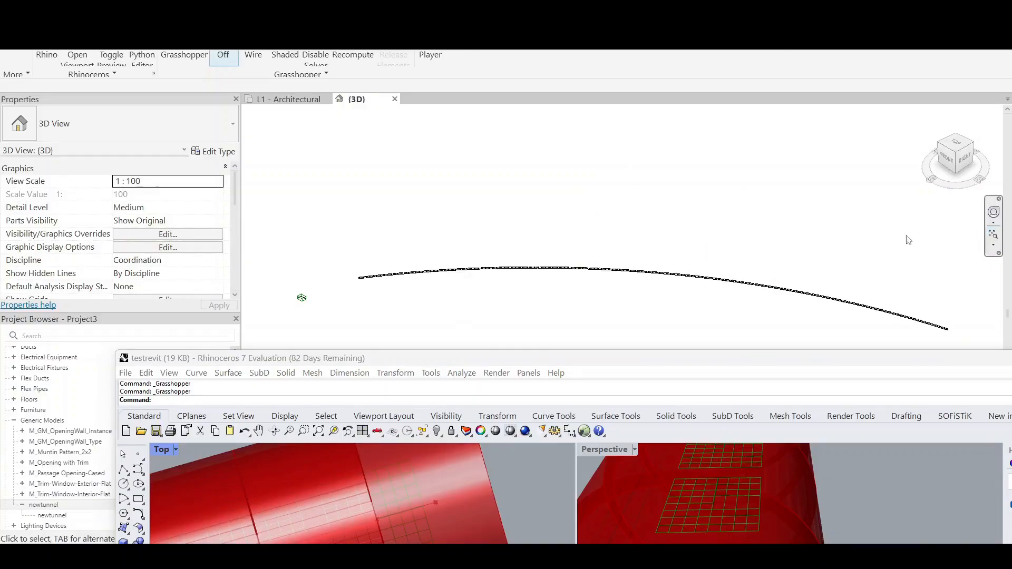
pyautogui.scroll(-1, 869, 228)
pyautogui.scroll(9, 474, 267)
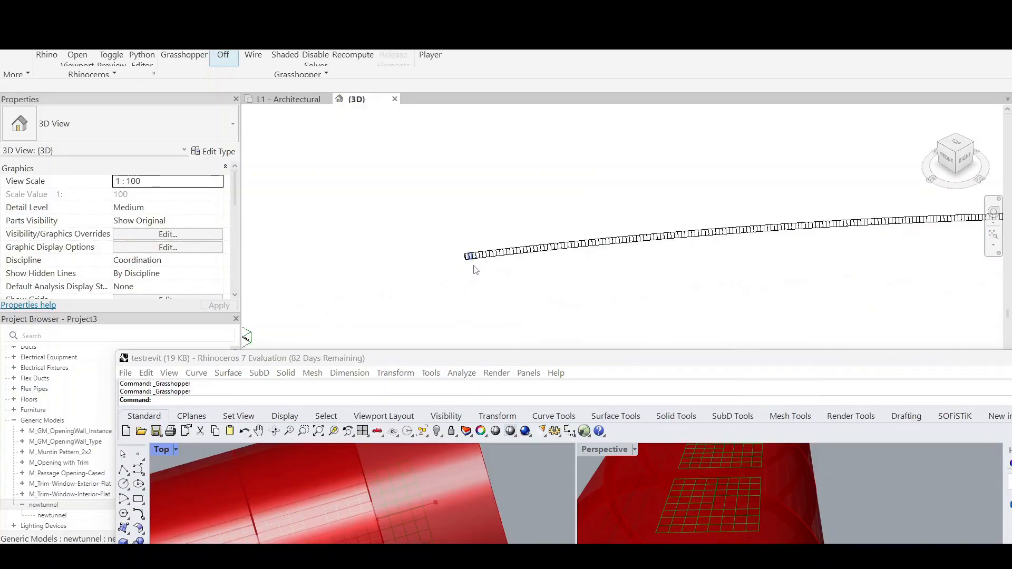
pyautogui.scroll(5, 464, 255)
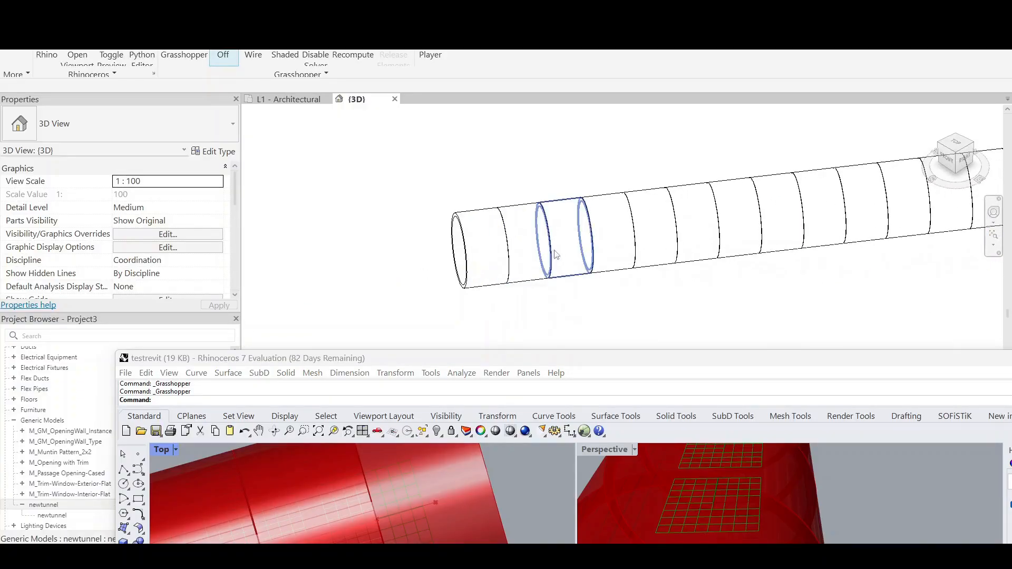
pyautogui.scroll(1, 481, 272)
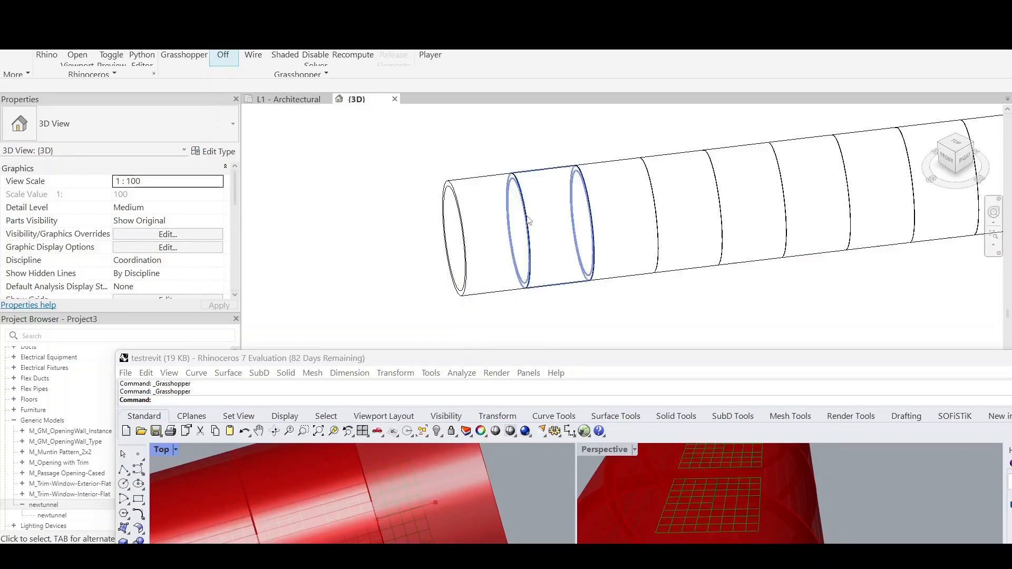
# Return to Grasshopper and examine the Param component that writes the ri parameter to the placed components
pyautogui.moveTo(1011, 174); pyautogui.dragTo(521, 71)
pyautogui.scroll(-1, 749, 270)
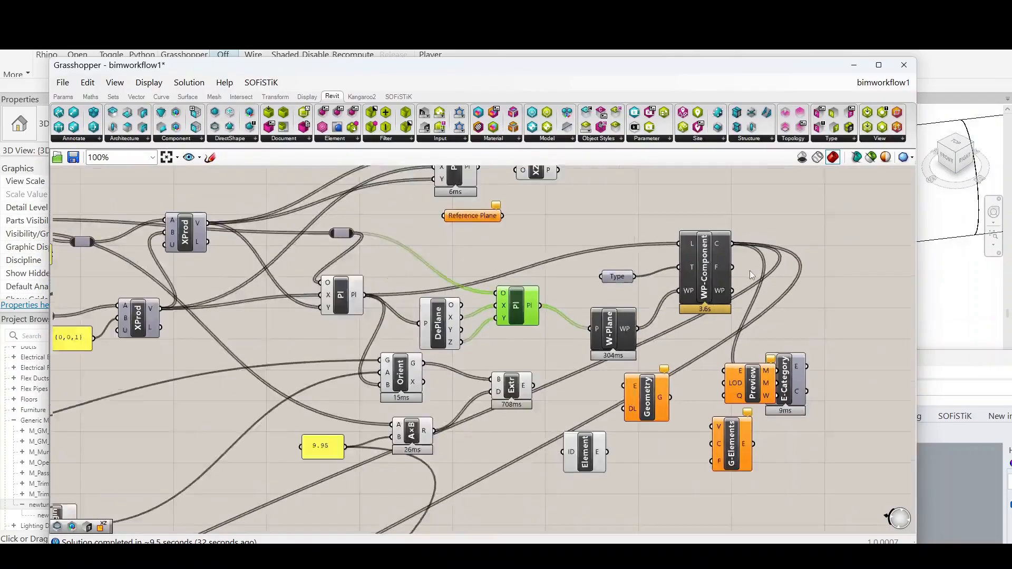
pyautogui.scroll(2, 742, 371)
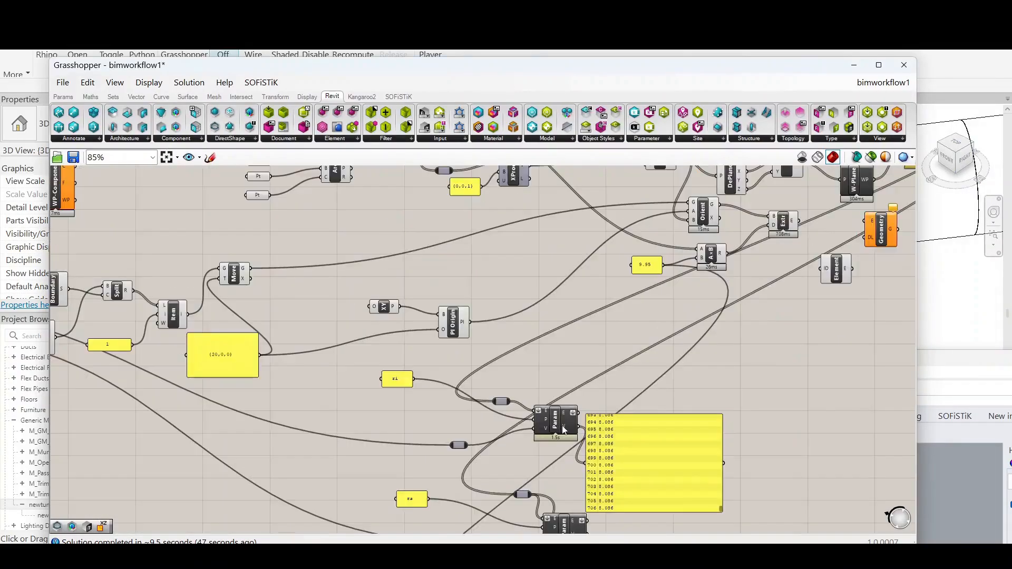
pyautogui.scroll(2, 555, 427)
pyautogui.scroll(2, 556, 429)
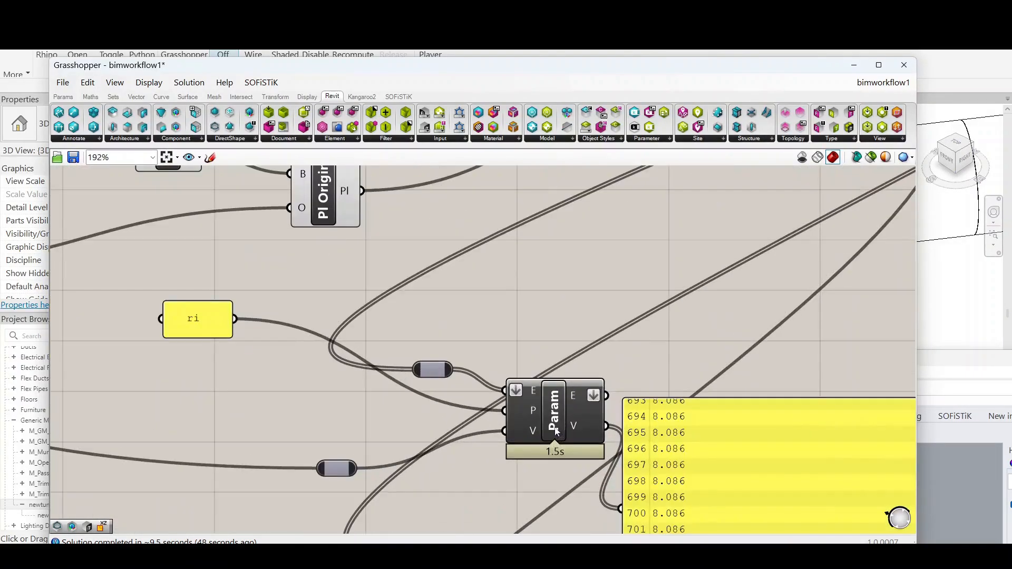
pyautogui.scroll(-3, 569, 416)
pyautogui.scroll(2, 589, 406)
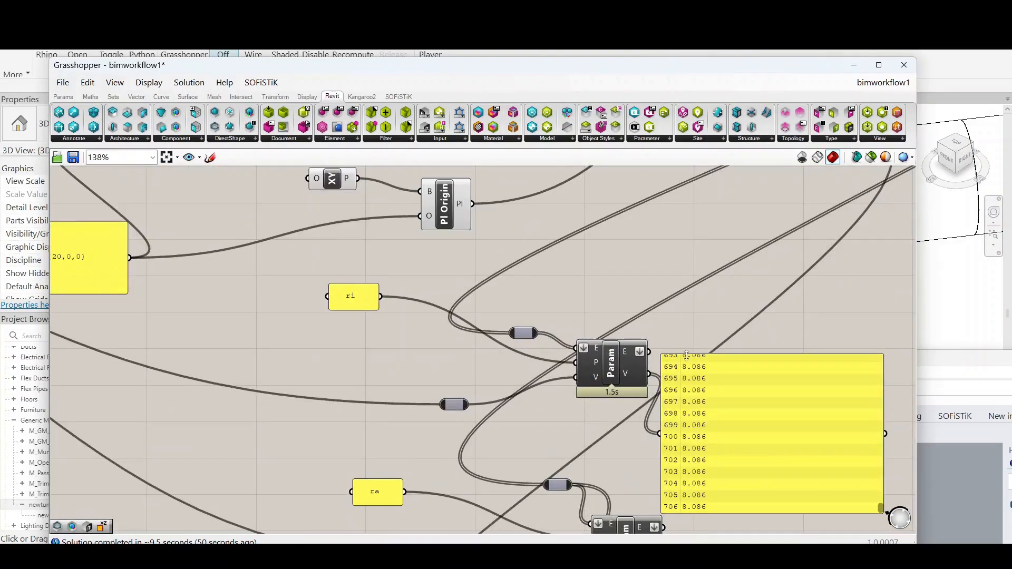
# Trace the parameter value wires back to the radius and thickness sliders that drive the ring profile
pyautogui.scroll(-5, 686, 356)
pyautogui.scroll(3, 726, 320)
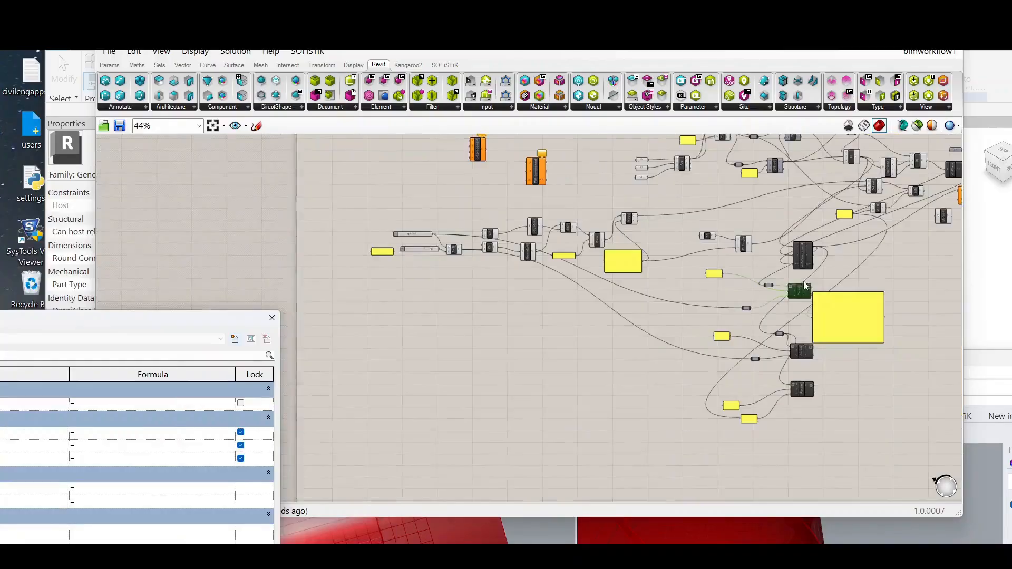
pyautogui.scroll(2, 413, 242)
pyautogui.scroll(1, 413, 241)
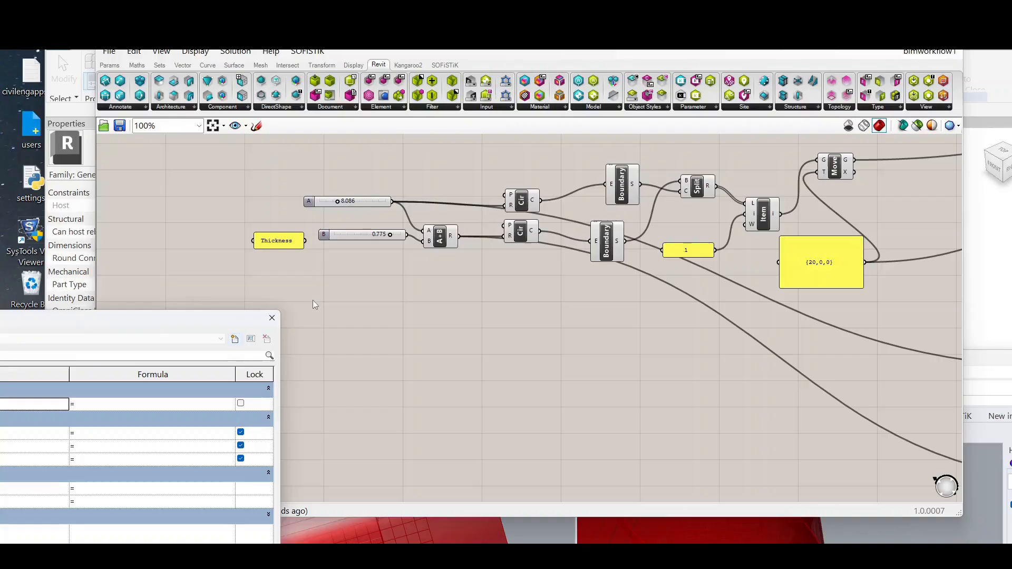
# Close the family types dialog and examine the Param components that write ri, ra and length to the placed rings
pyautogui.click(272, 317)
pyautogui.scroll(-6, 320, 239)
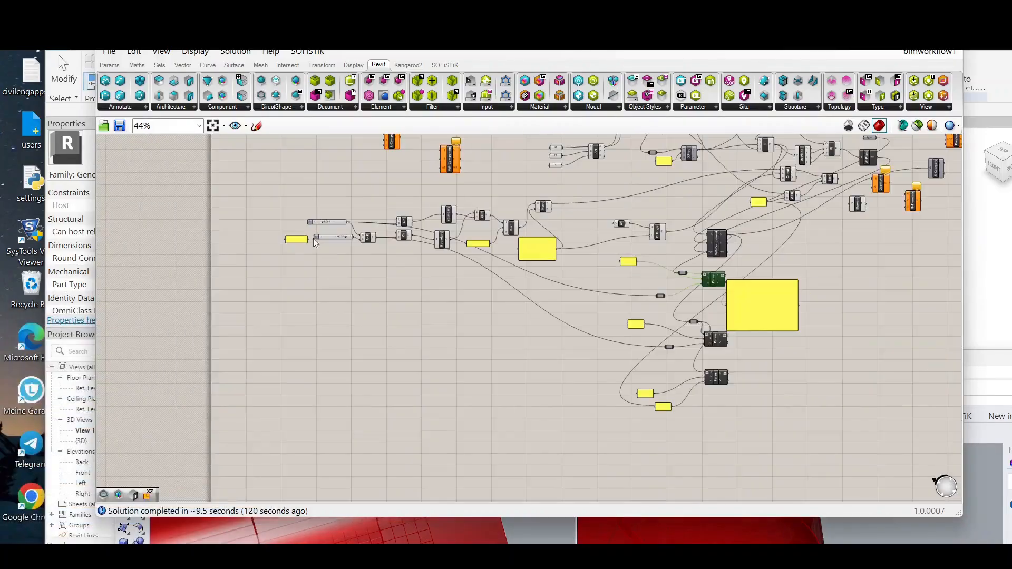
pyautogui.scroll(5, 589, 303)
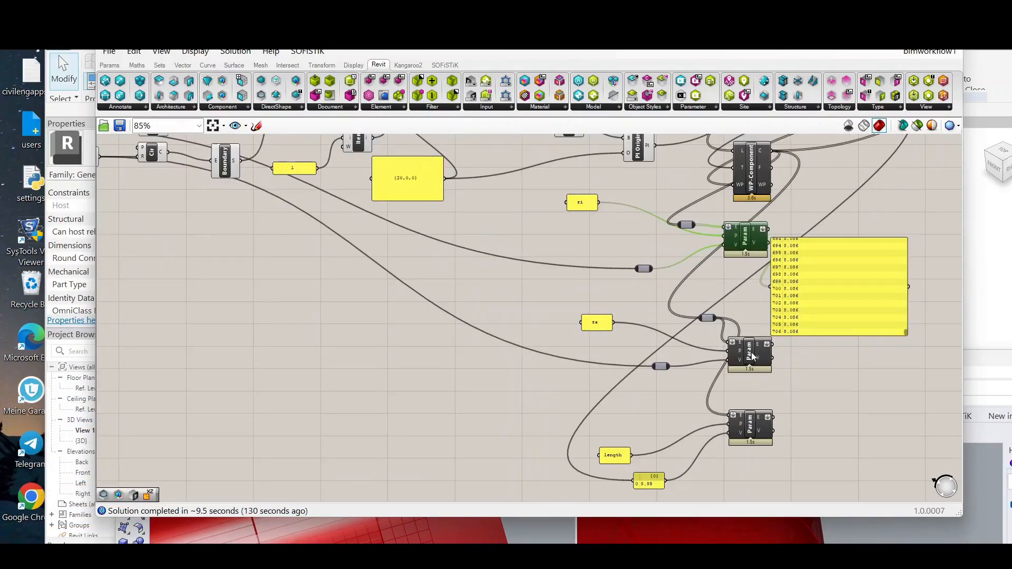
pyautogui.scroll(-4, 603, 331)
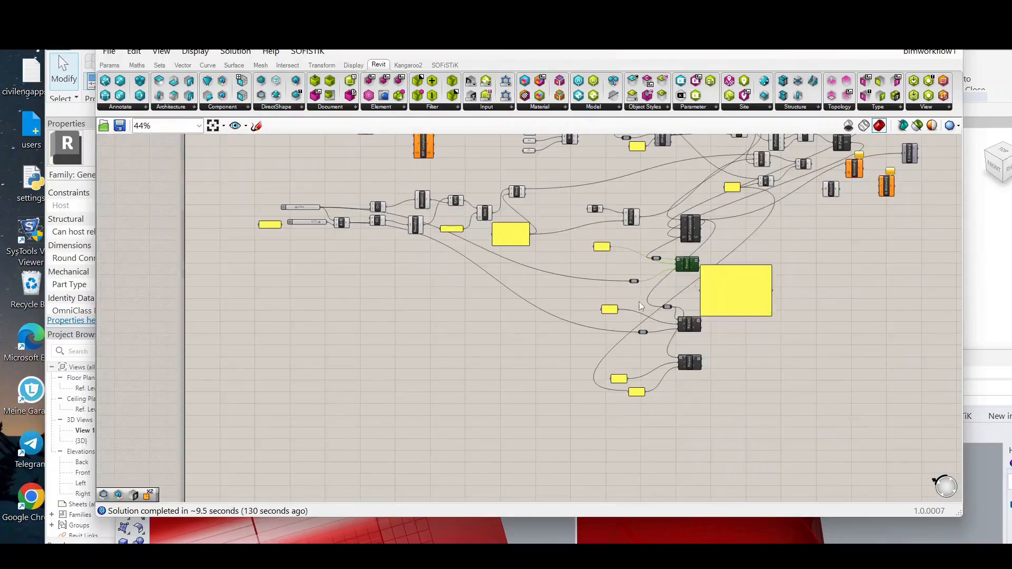
pyautogui.scroll(6, 639, 302)
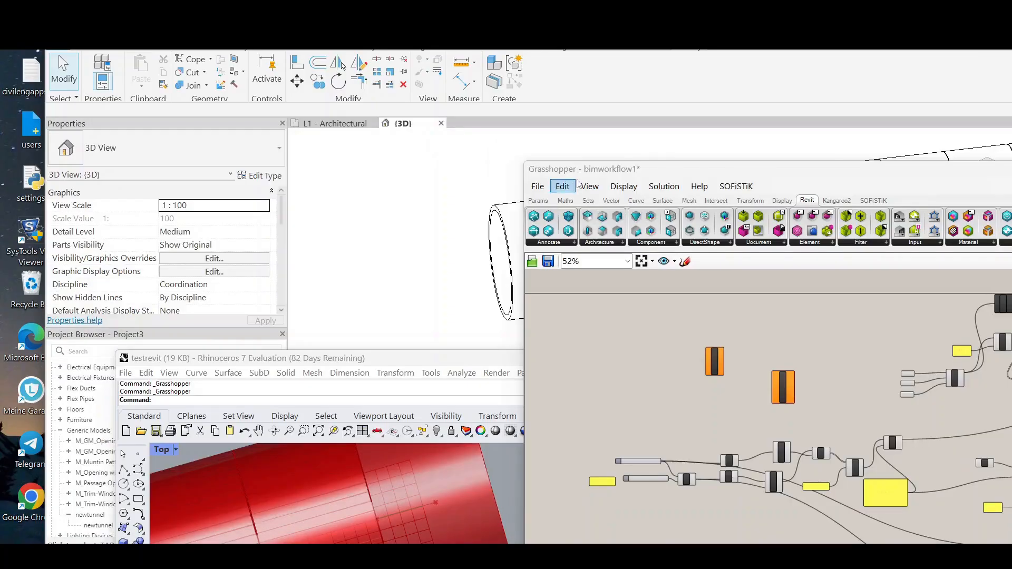
# Move the Grasshopper window aside to uncover the Revit 3D view and set the ring's inner radius slider A to 16.229
pyautogui.moveTo(584, 175); pyautogui.dragTo(687, 94)
pyautogui.scroll(1, 687, 375)
pyautogui.scroll(6, 738, 389)
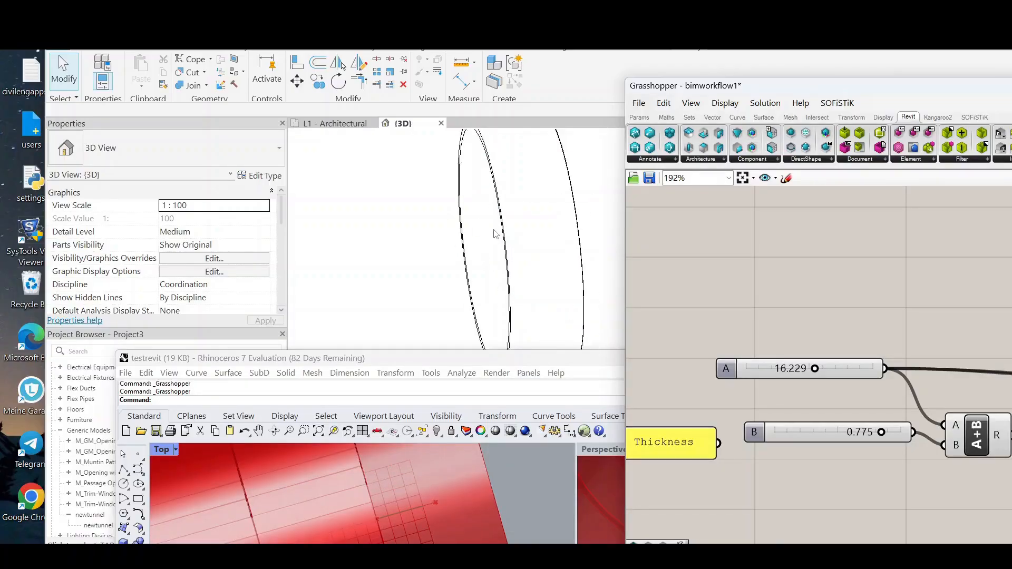
# Select the first tunnel ring in the Revit 3D view and compare its ri and ra properties with the Grasshopper radius and thickness sliders
pyautogui.scroll(2, 494, 229)
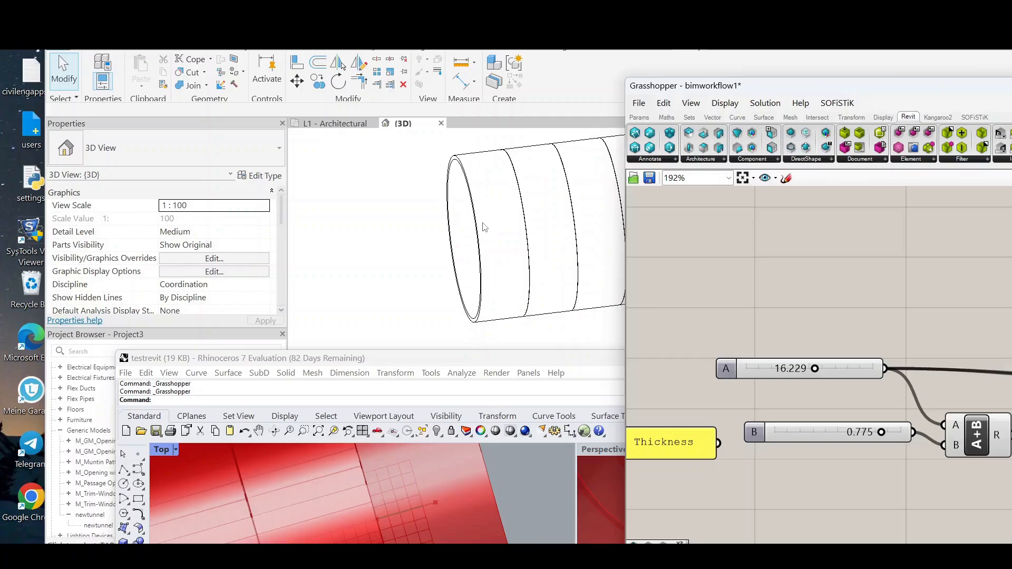
pyautogui.click(473, 202)
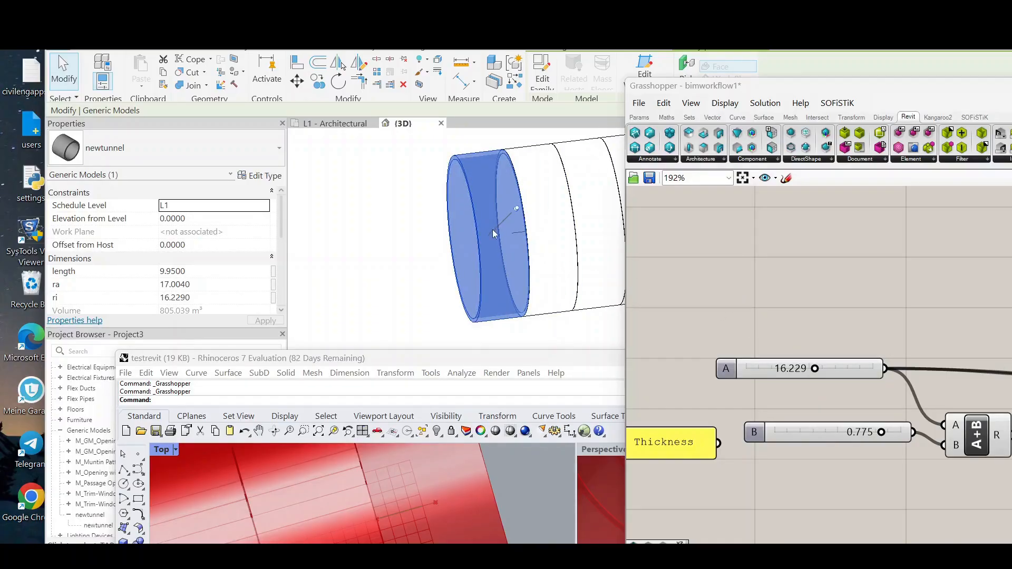
pyautogui.scroll(-2, 492, 232)
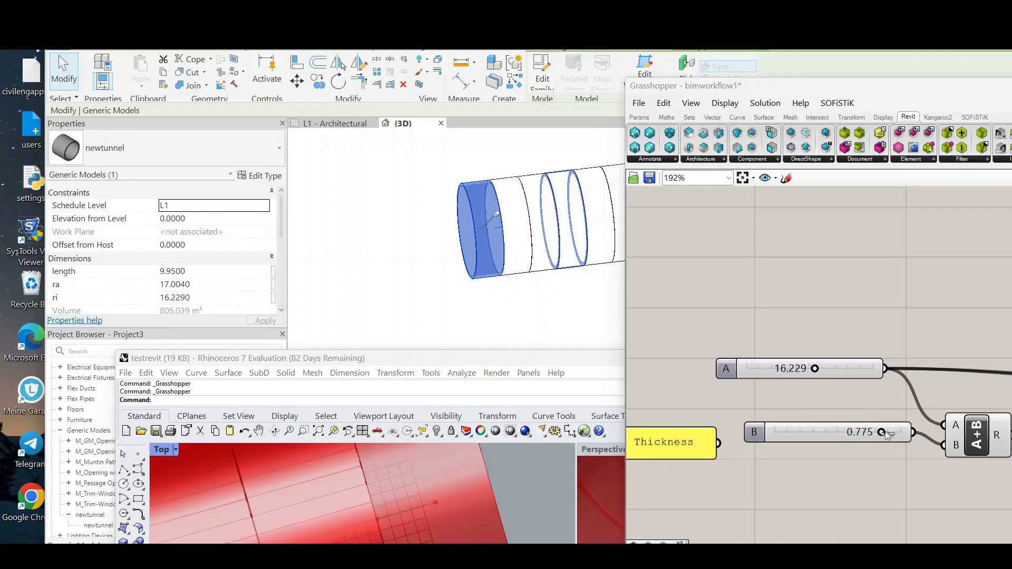
pyautogui.scroll(-3, 829, 286)
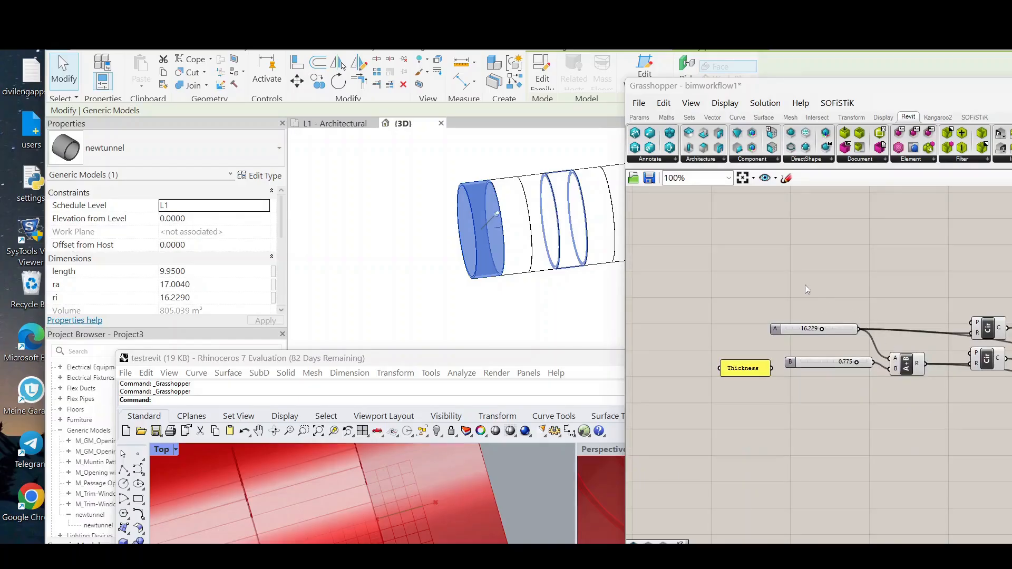
pyautogui.scroll(-3, 806, 288)
pyautogui.scroll(3, 803, 300)
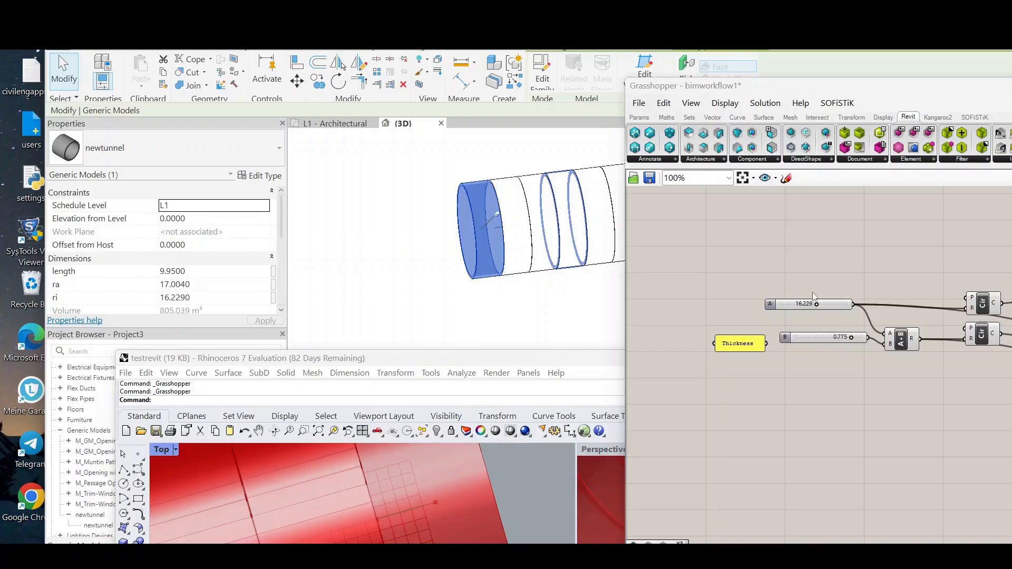
# Bring the Rhino window into view and examine the joints between the tunnel rings and their reference planes in the Top viewport
pyautogui.moveTo(416, 361); pyautogui.dragTo(445, 146)
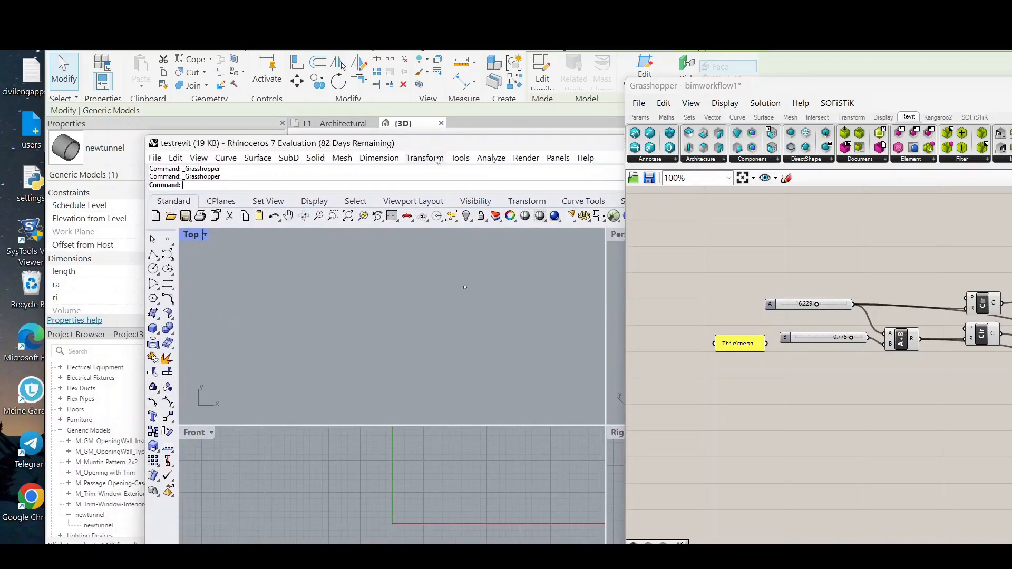
pyautogui.scroll(-11, 413, 296)
pyautogui.scroll(8, 453, 290)
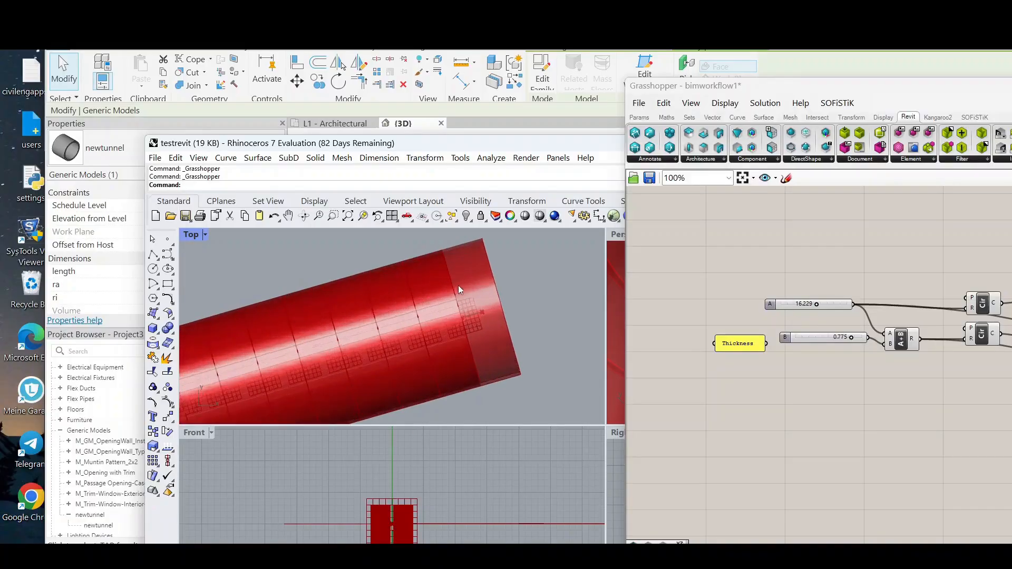
pyautogui.scroll(10, 466, 347)
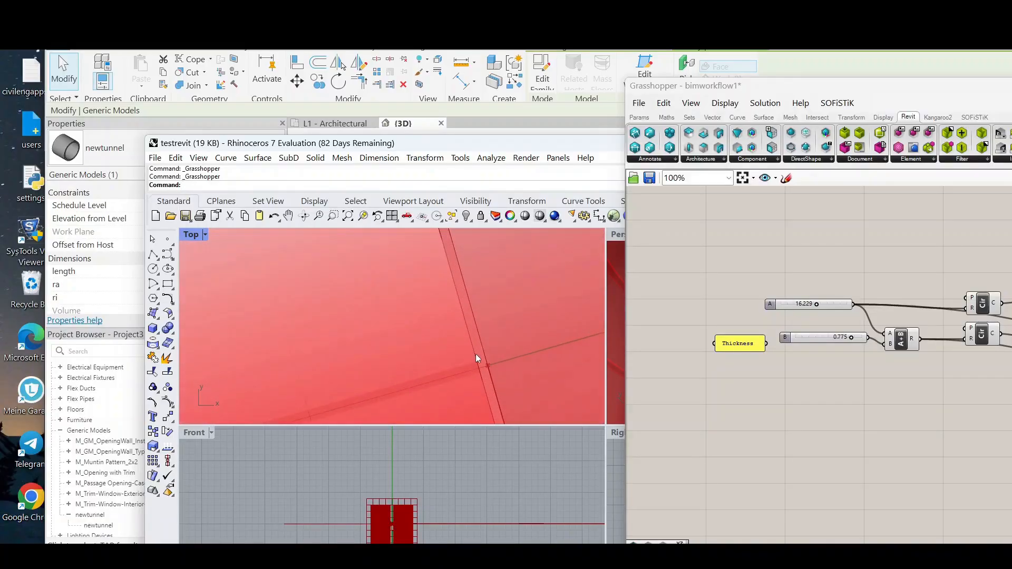
pyautogui.scroll(-5, 489, 343)
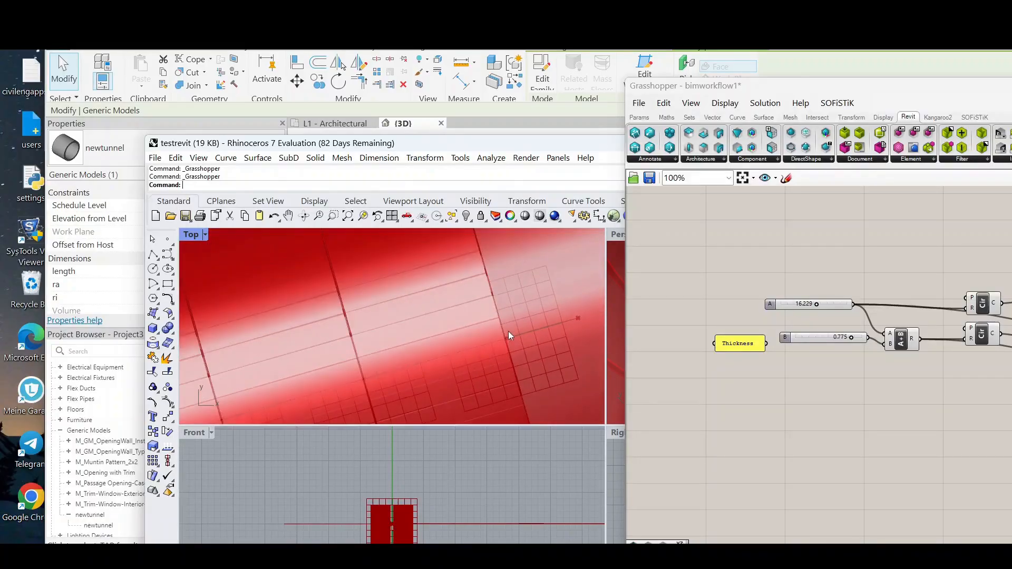
pyautogui.scroll(-6, 508, 333)
pyautogui.scroll(2, 366, 368)
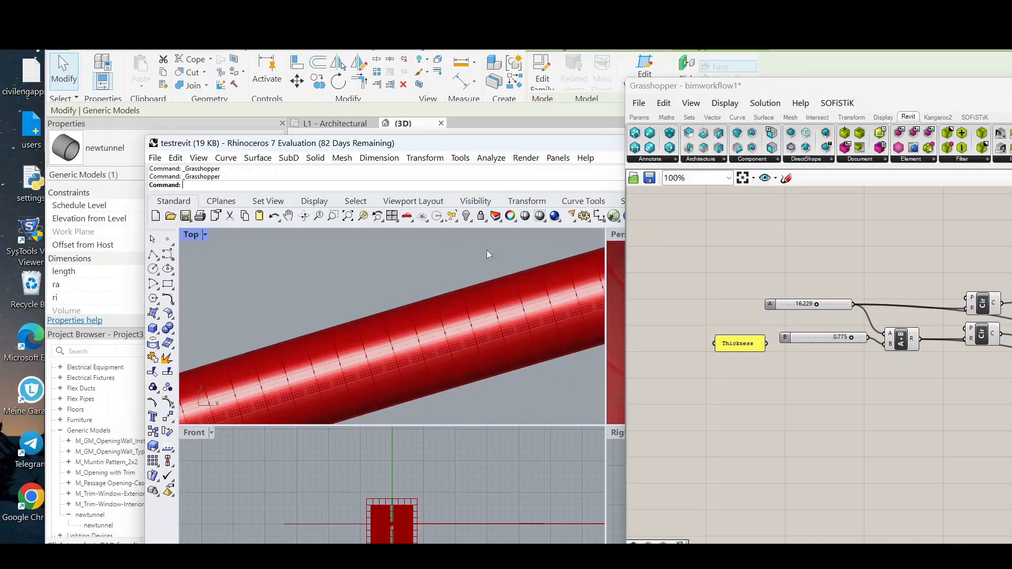
pyautogui.moveTo(478, 148); pyautogui.dragTo(425, 236)
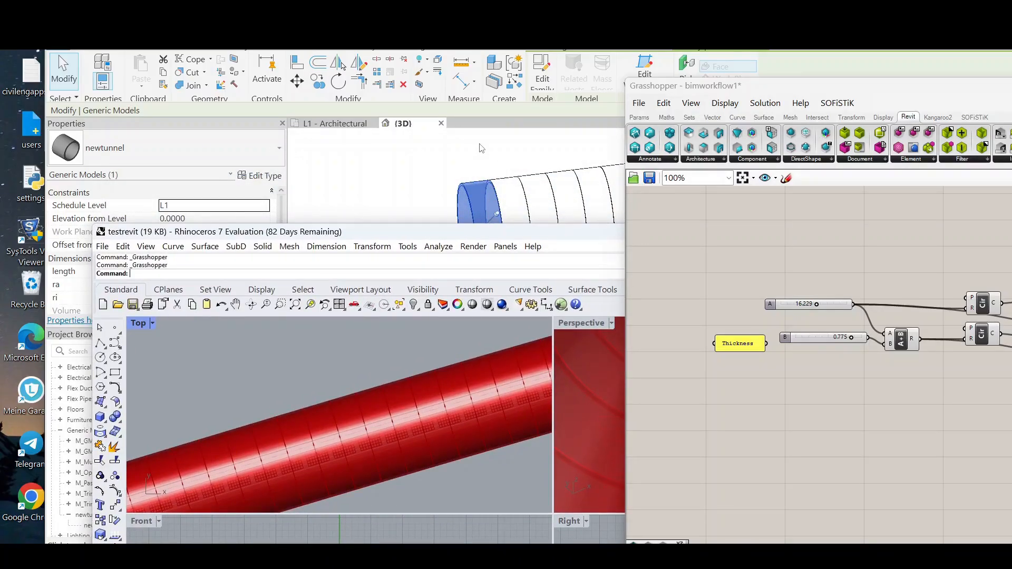